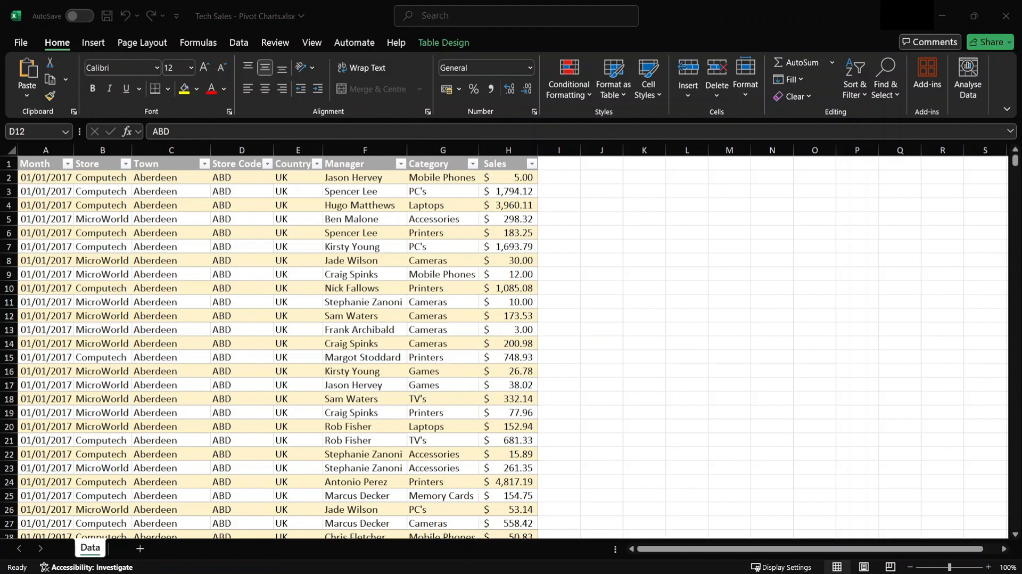
Create a PivotTable from the Tech_Sales table on a new worksheet.
click(135, 180)
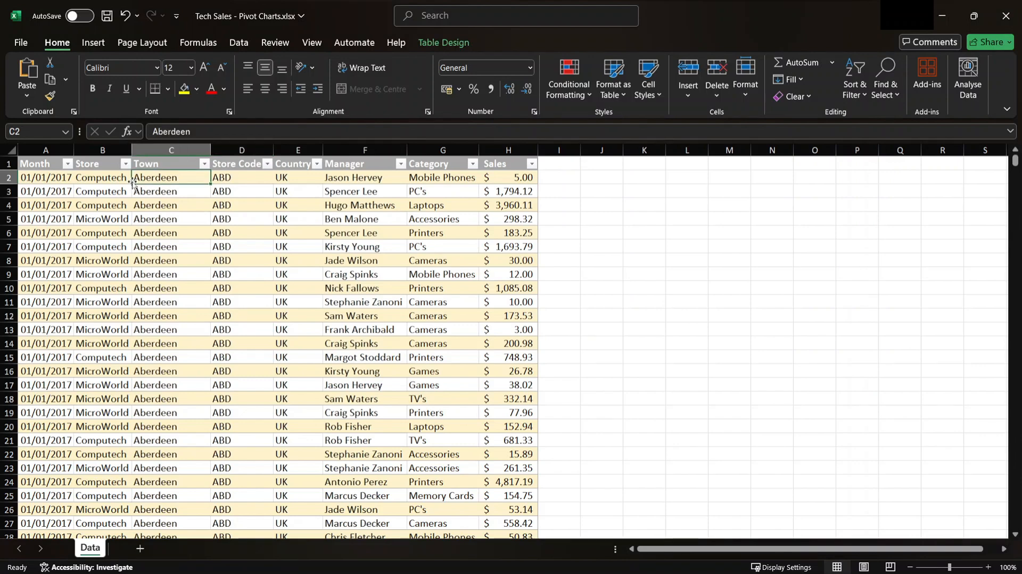
click(53, 162)
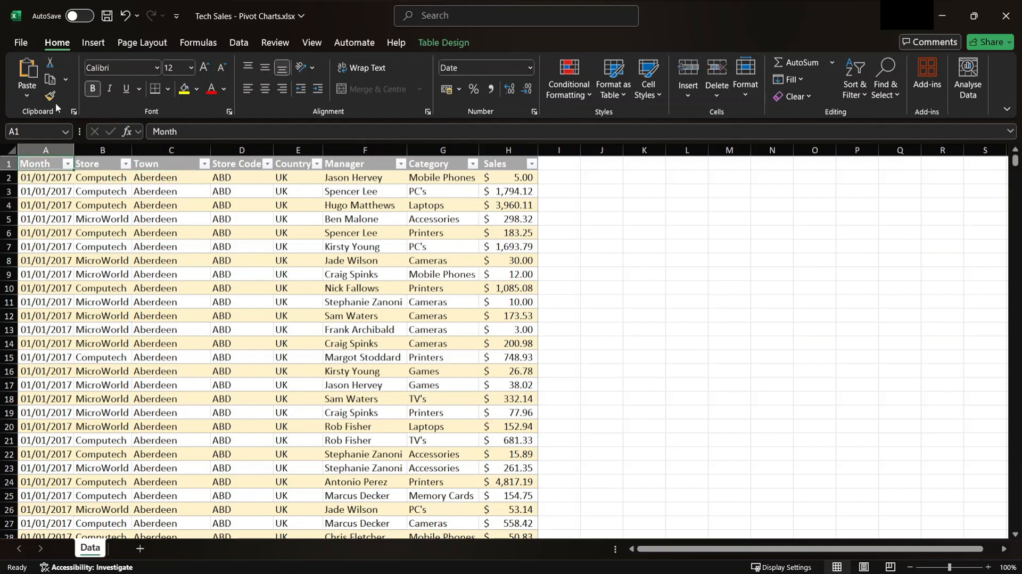
click(93, 43)
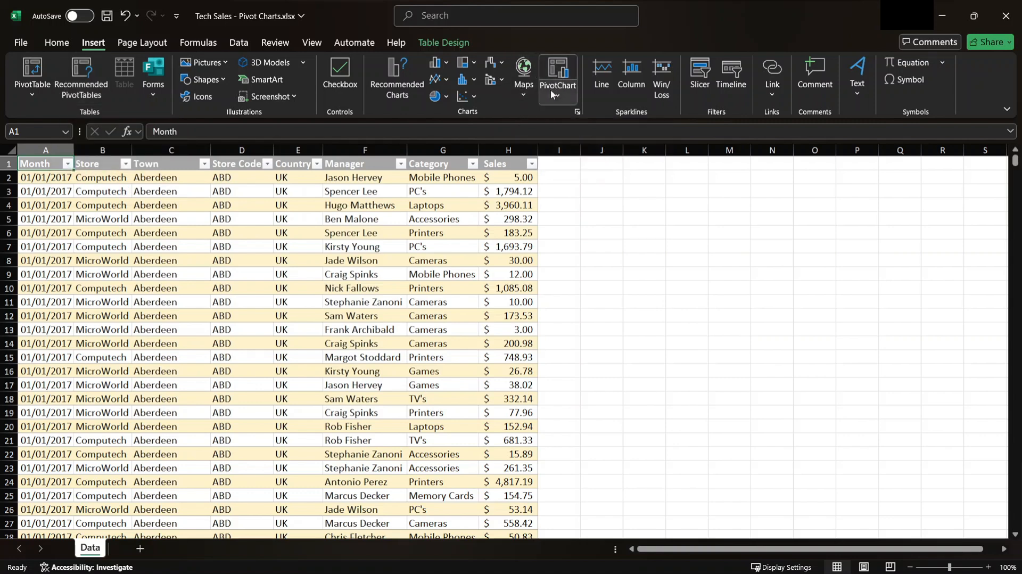
click(561, 99)
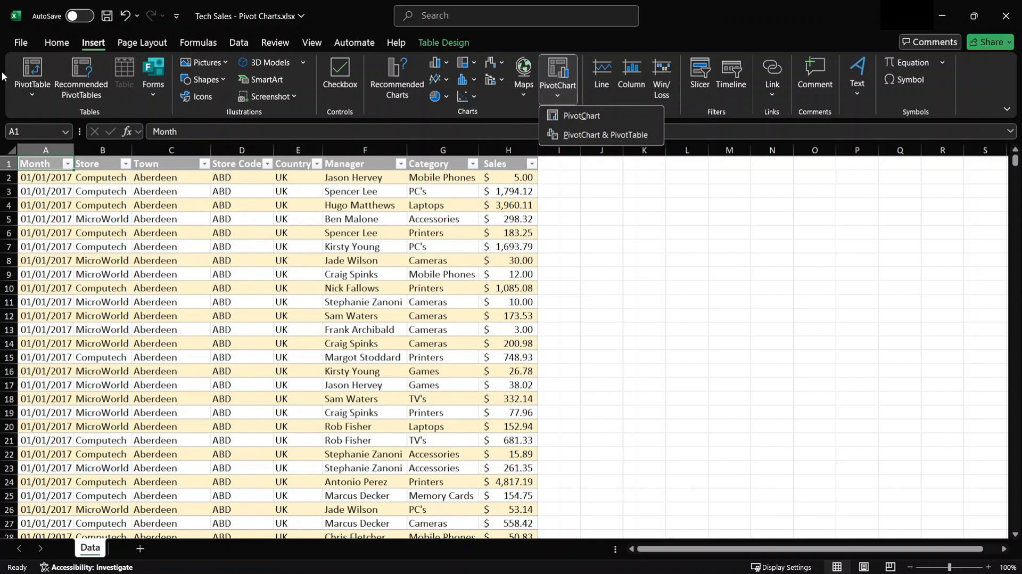
click(33, 71)
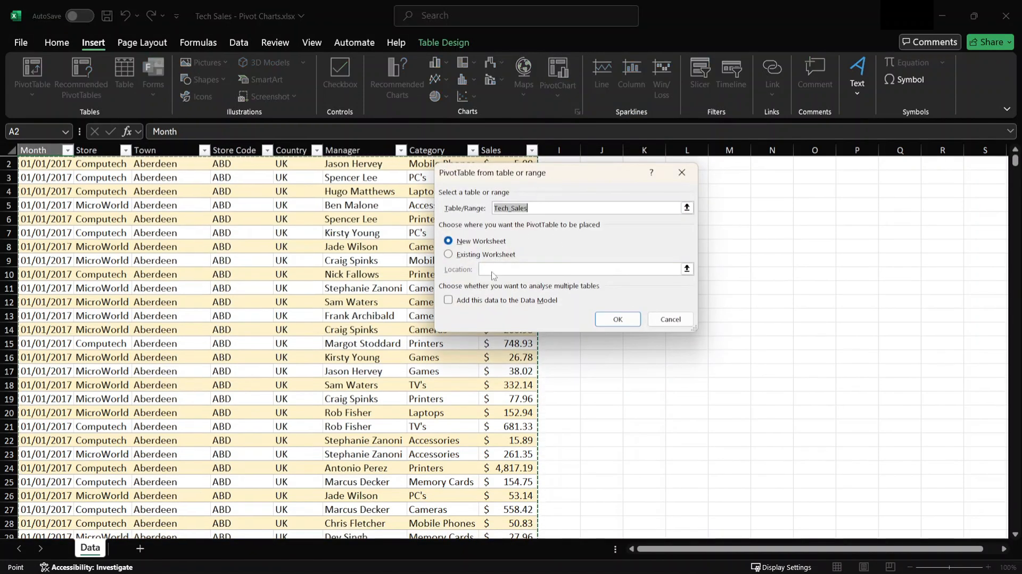
click(628, 321)
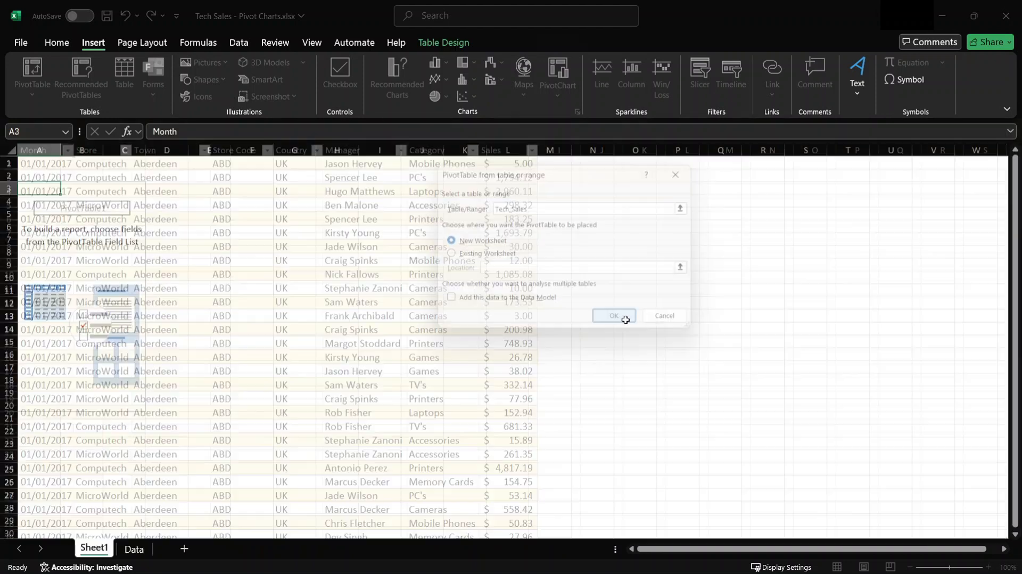
click(98, 241)
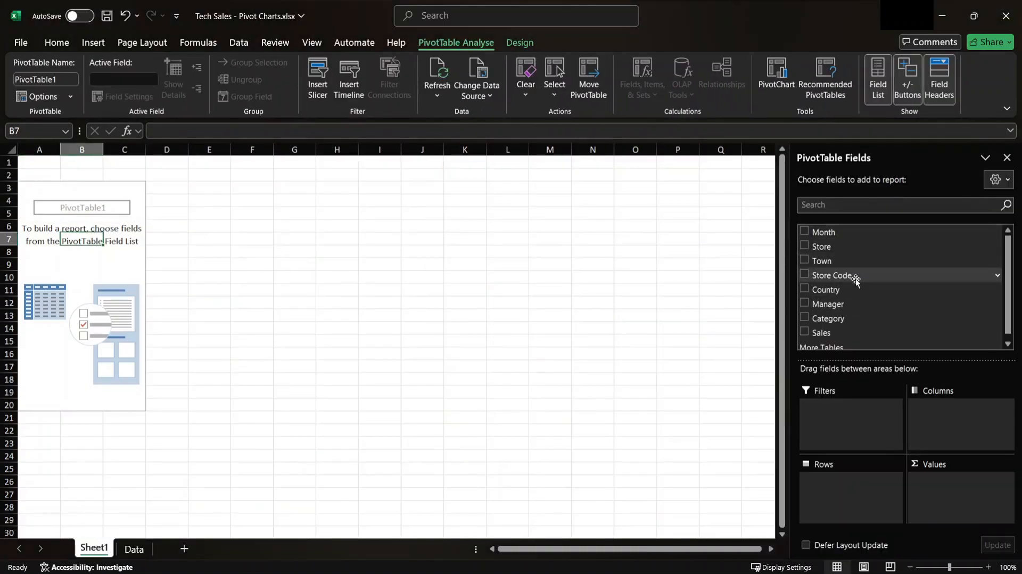
Add Store to the PivotTable rows and the sum of Sales to the values.
drag(858, 301, 828, 296)
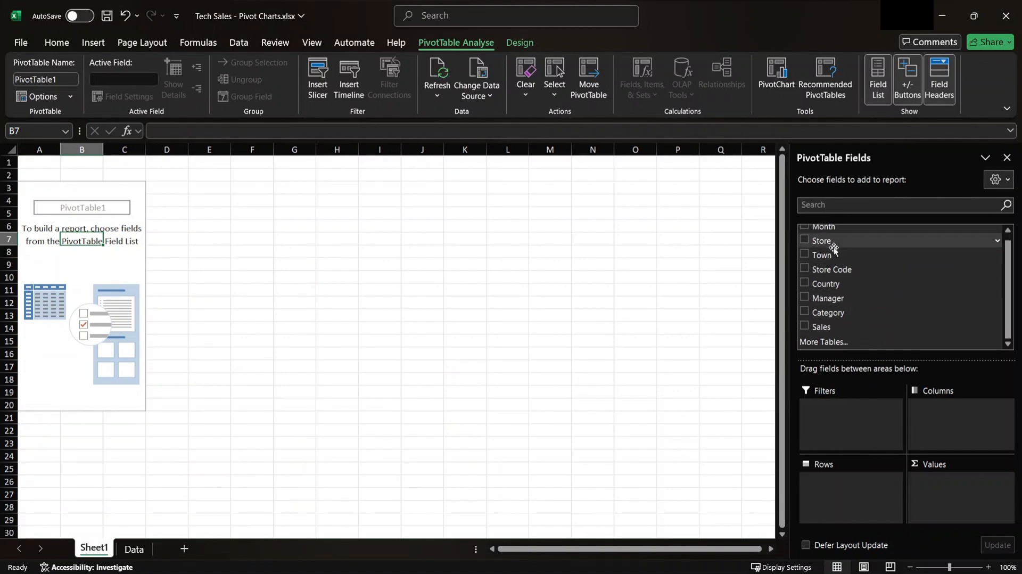
drag(832, 243, 868, 483)
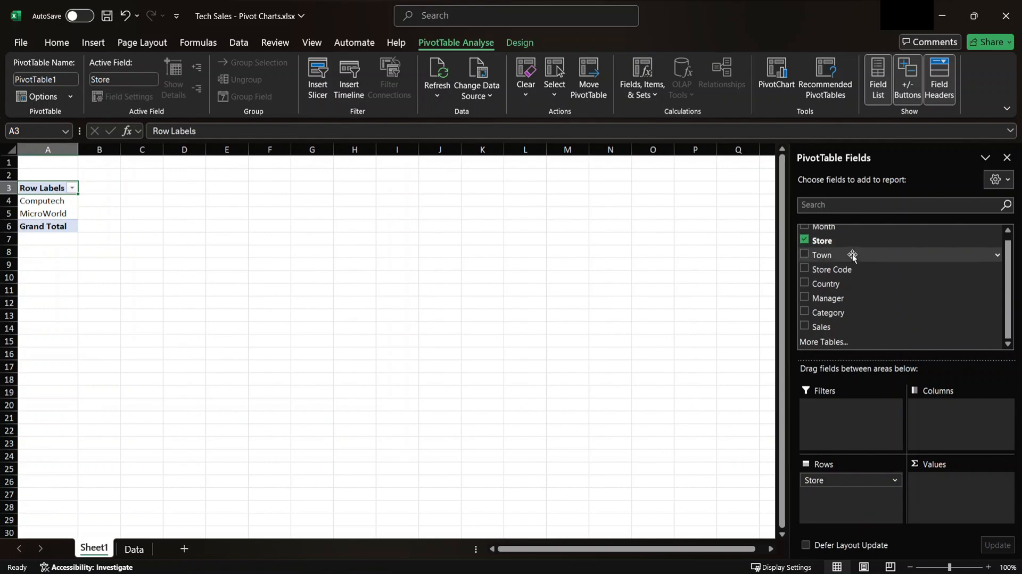
scroll(855, 271, up, 1)
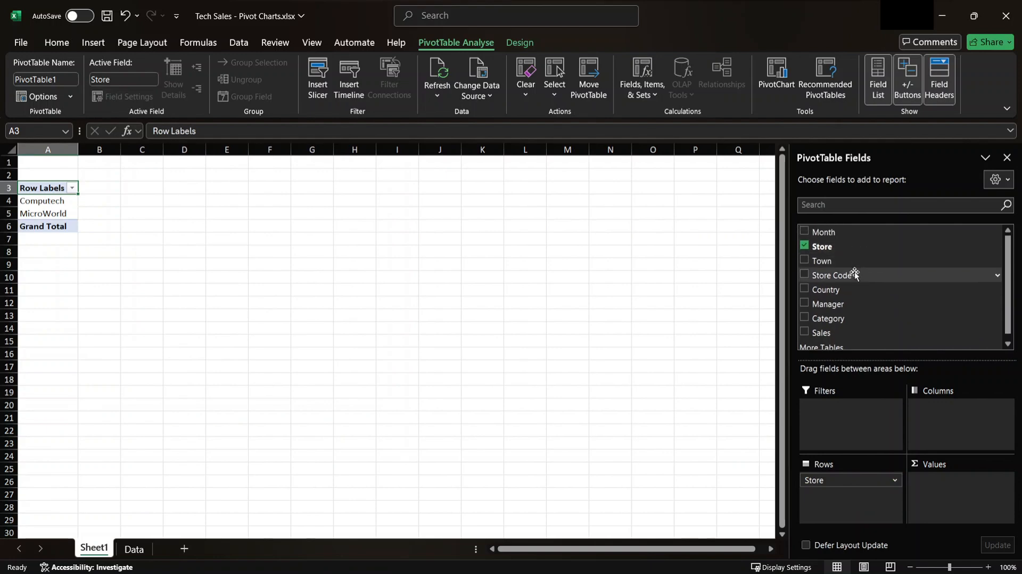
drag(851, 332, 930, 484)
Replace Store with Manager in the PivotTable rows to summarise sales per manager.
drag(833, 483, 774, 482)
drag(829, 264, 838, 230)
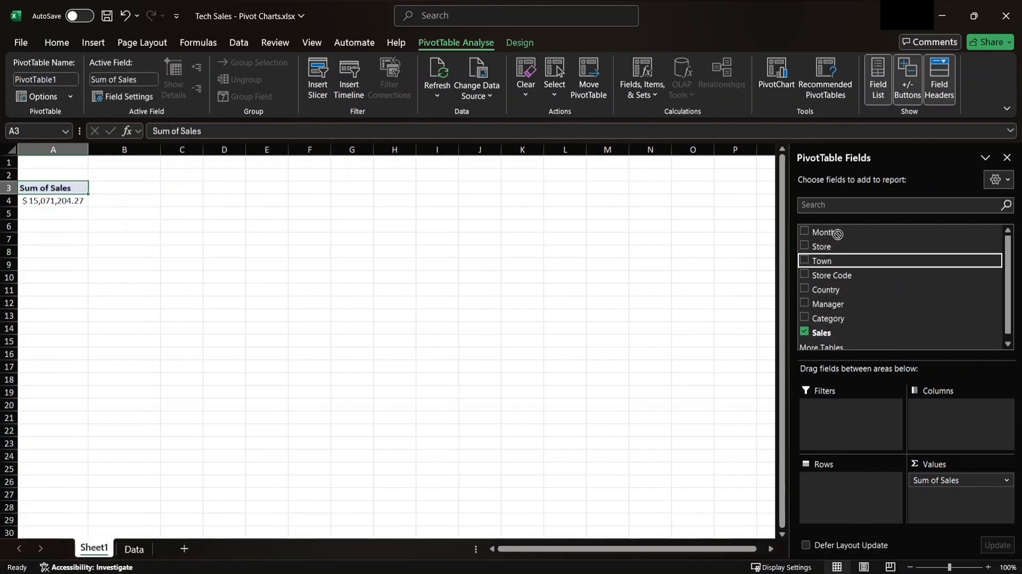
drag(835, 290, 829, 482)
drag(828, 304, 744, 473)
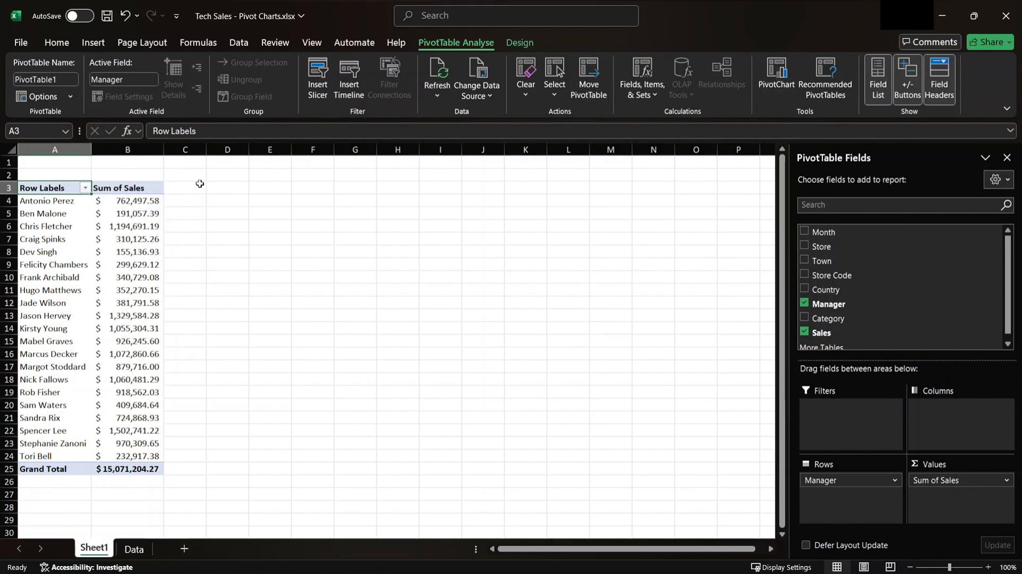
Insert a Clustered Column PivotChart based on the manager sales PivotTable.
click(778, 82)
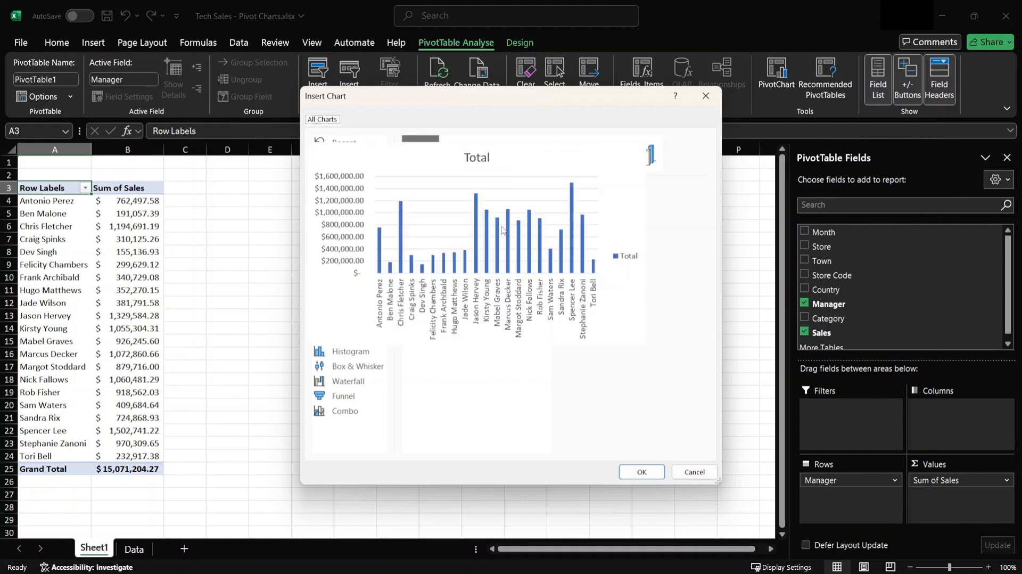
mouse_move(511, 242)
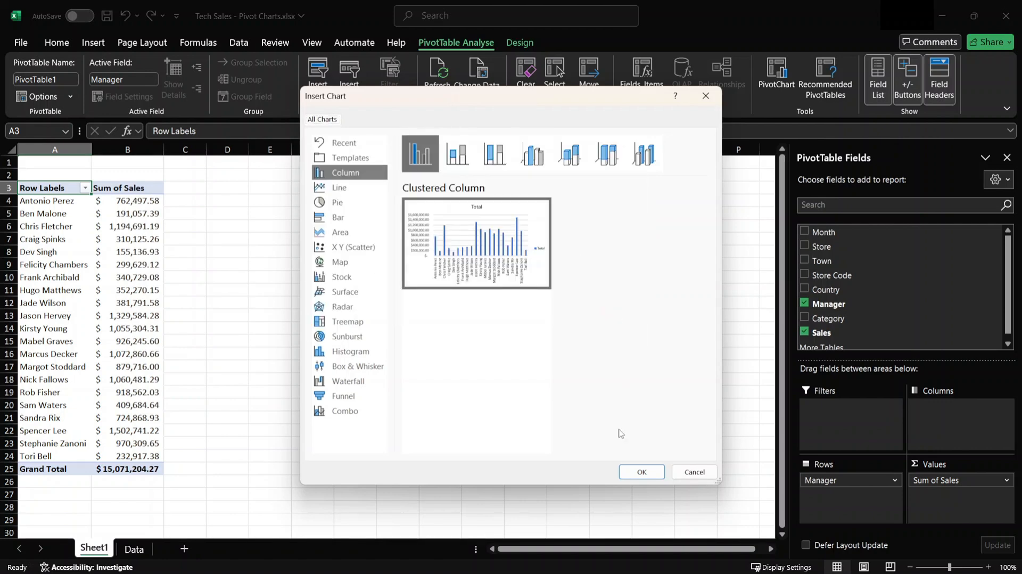
click(644, 478)
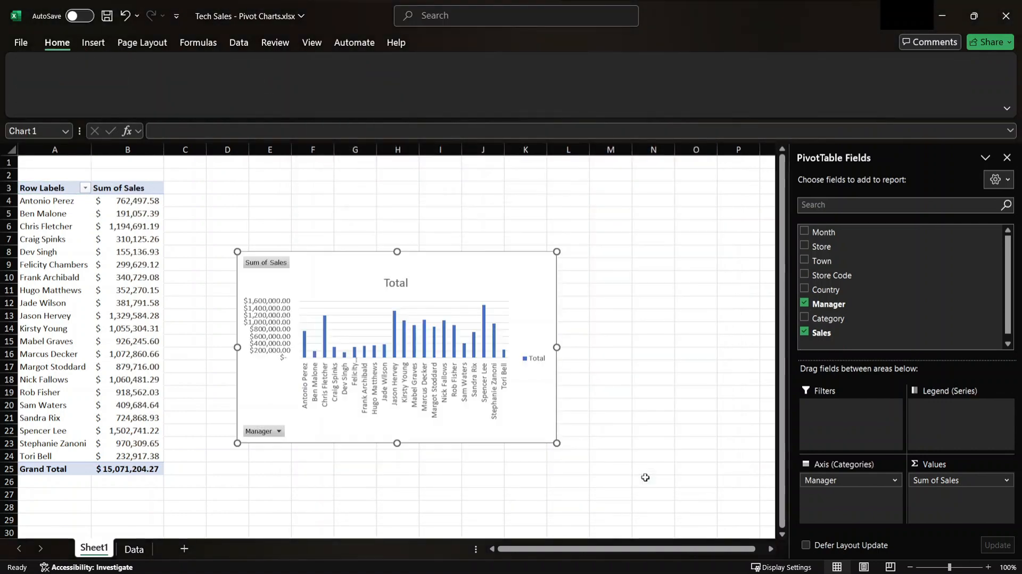
Enlarge the PivotChart to about 19.3 cm wide by 11 cm high and place it beside the PivotTable.
click(436, 405)
drag(307, 301, 298, 216)
drag(549, 359, 715, 444)
drag(650, 192, 626, 213)
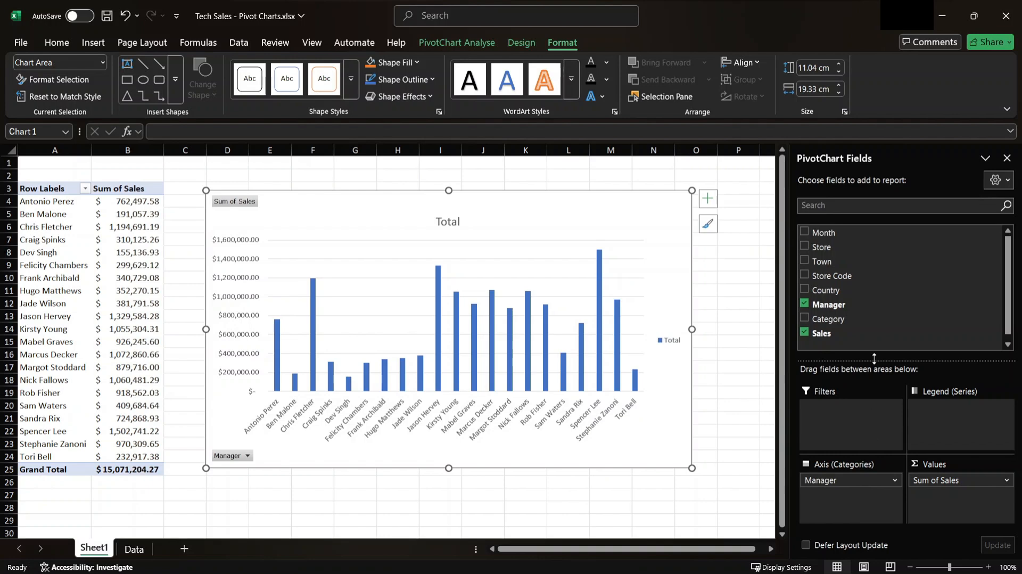
Replace Manager with Town on the PivotChart axis and inspect the town labels from Aberdeen to Bath in the PivotTable.
drag(823, 480, 852, 487)
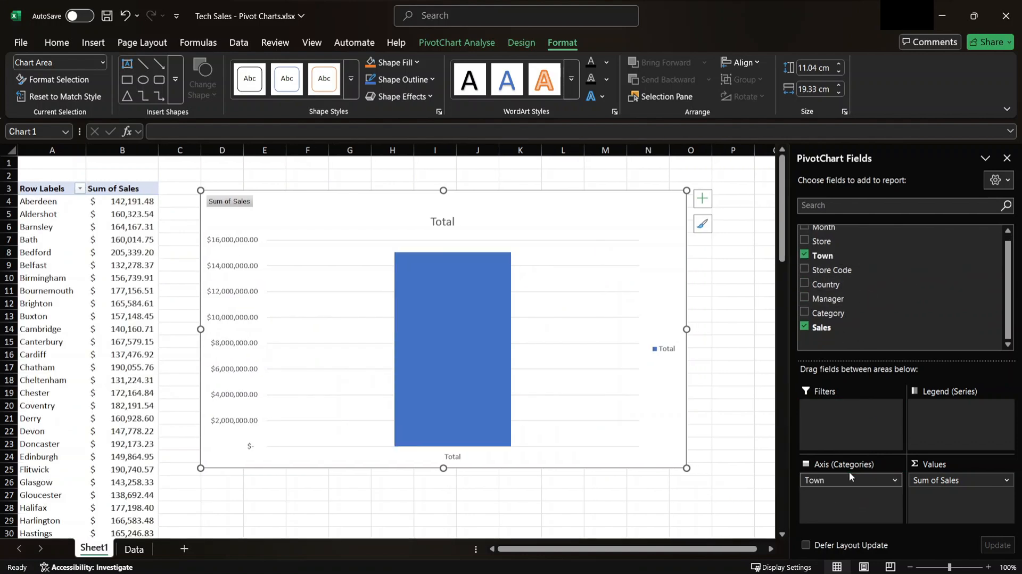
click(43, 208)
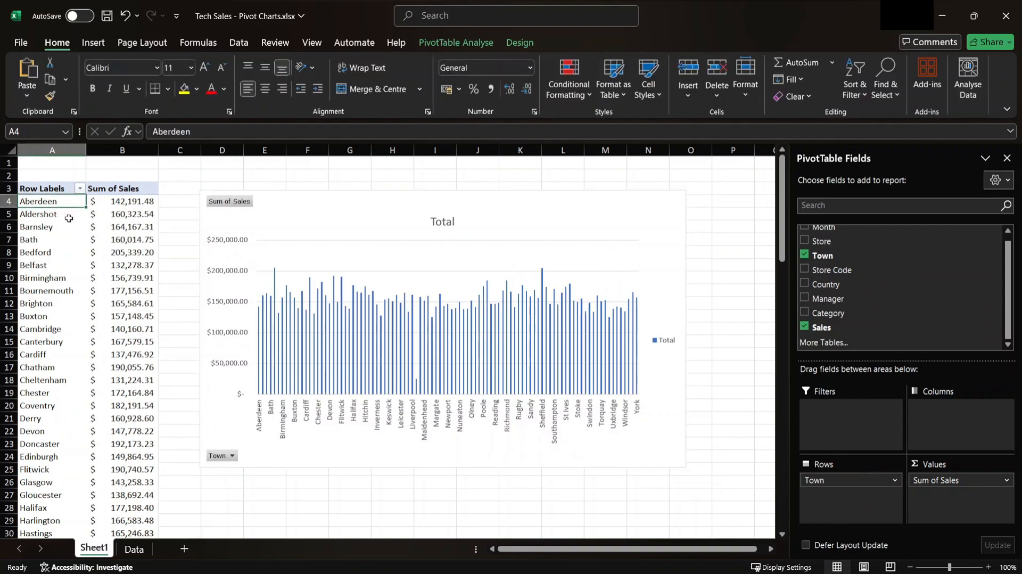
click(65, 215)
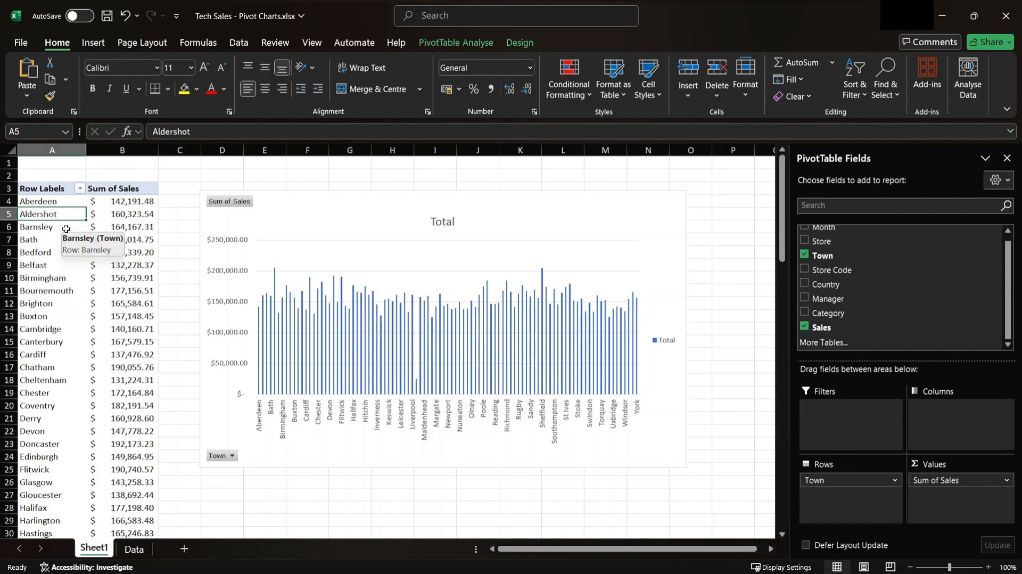
click(66, 229)
click(86, 241)
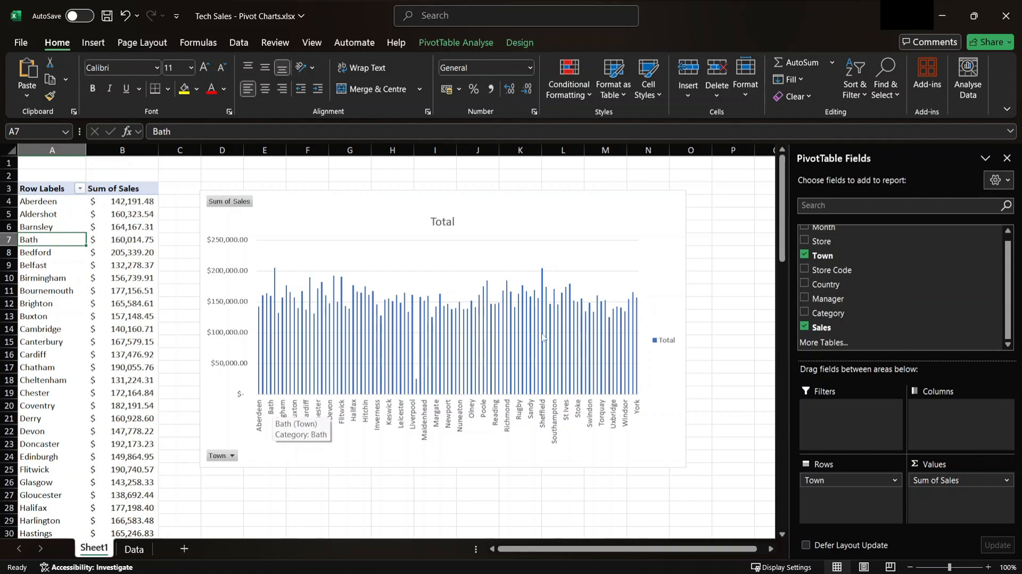
Widen the PivotChart so that more category labels fit along its axis.
click(669, 254)
drag(704, 331, 776, 331)
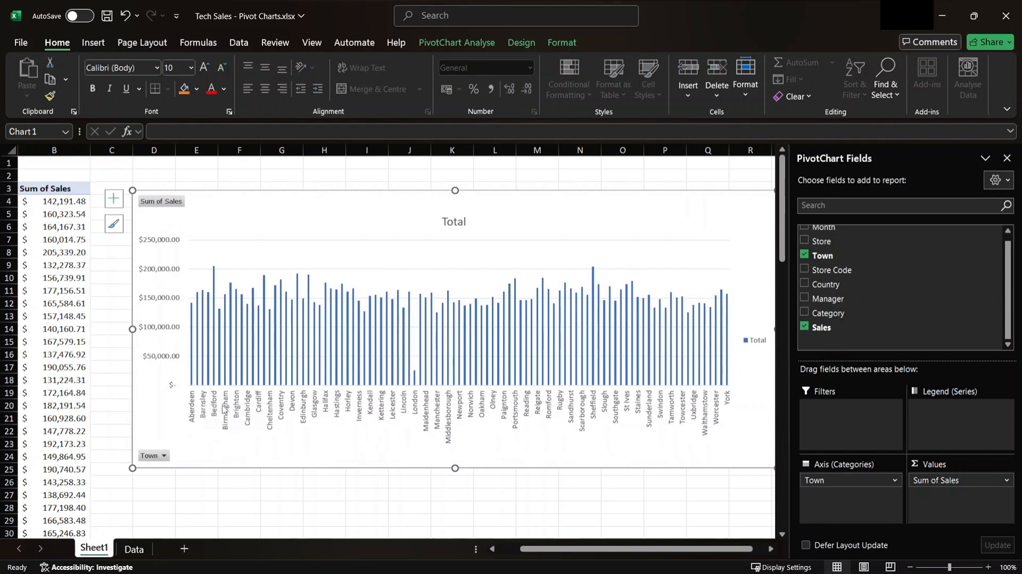
scroll(222, 409, left, 2)
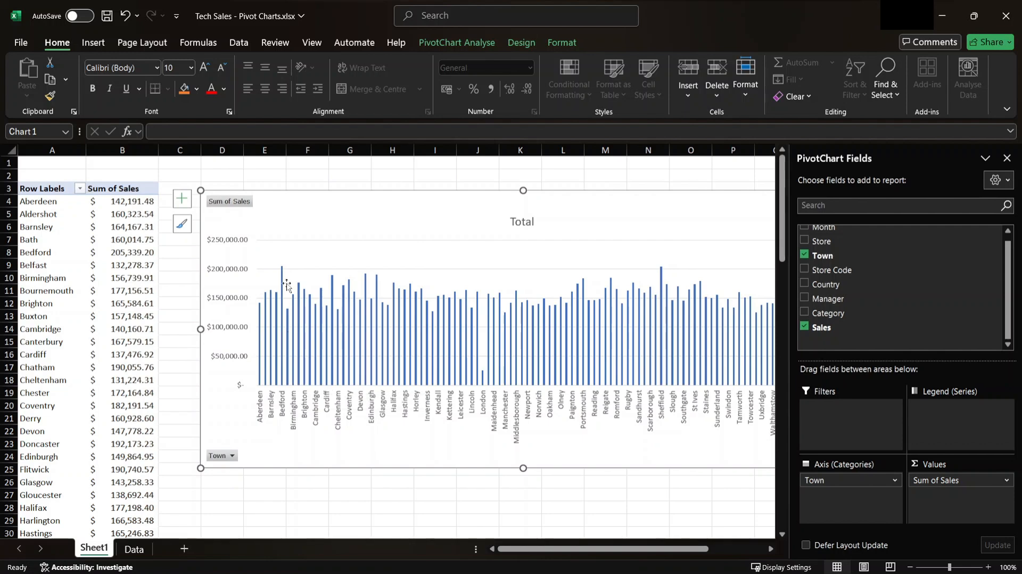
click(289, 240)
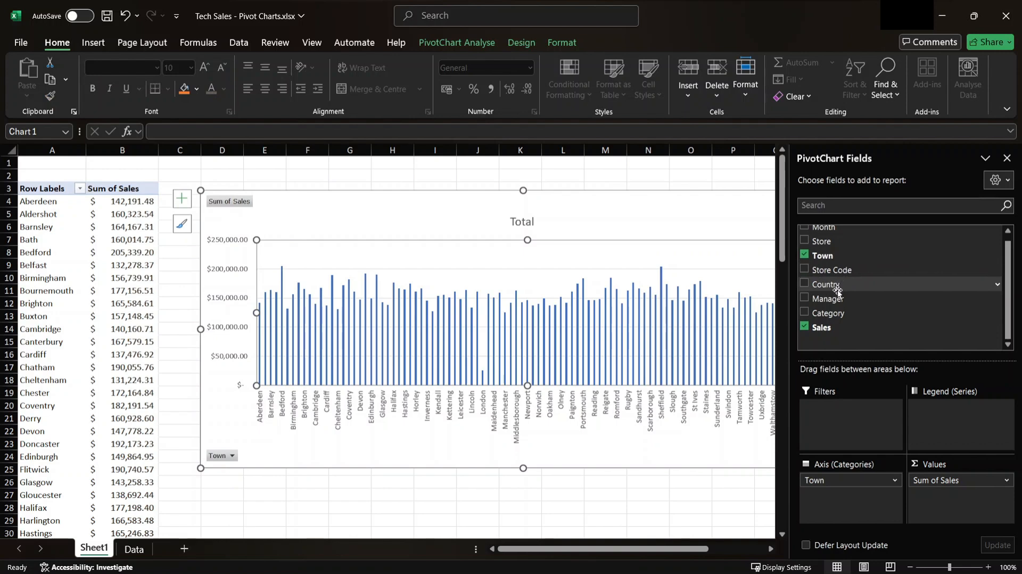
Add Manager as a report filter and limit the PivotTable and chart to the first listed manager.
drag(839, 300, 854, 426)
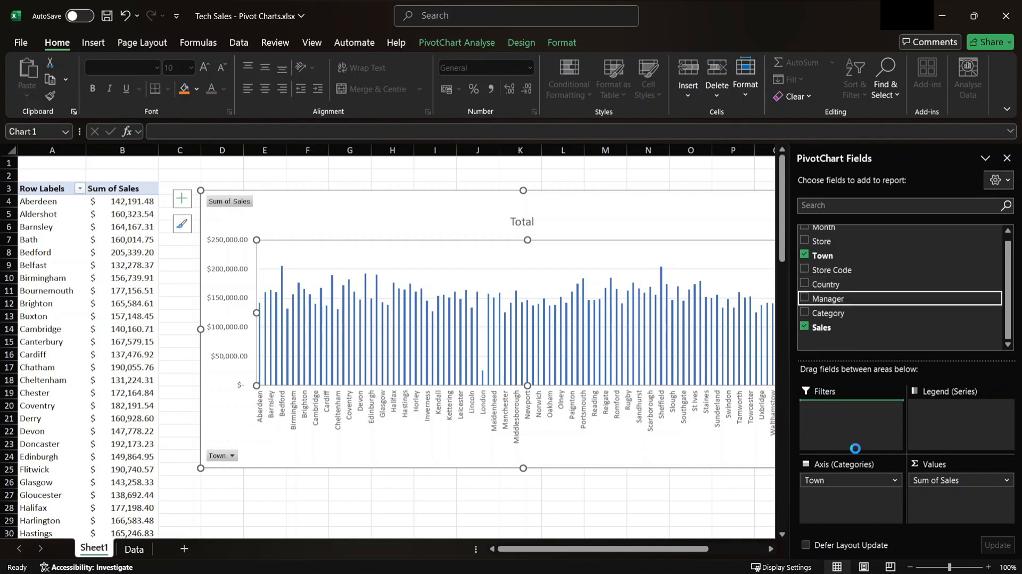
click(153, 163)
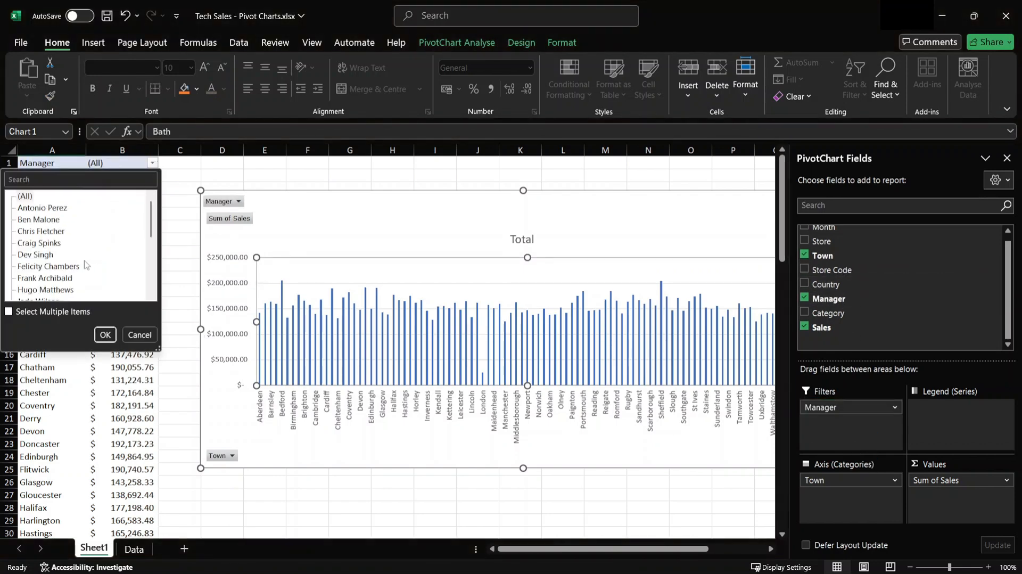
click(48, 208)
click(104, 333)
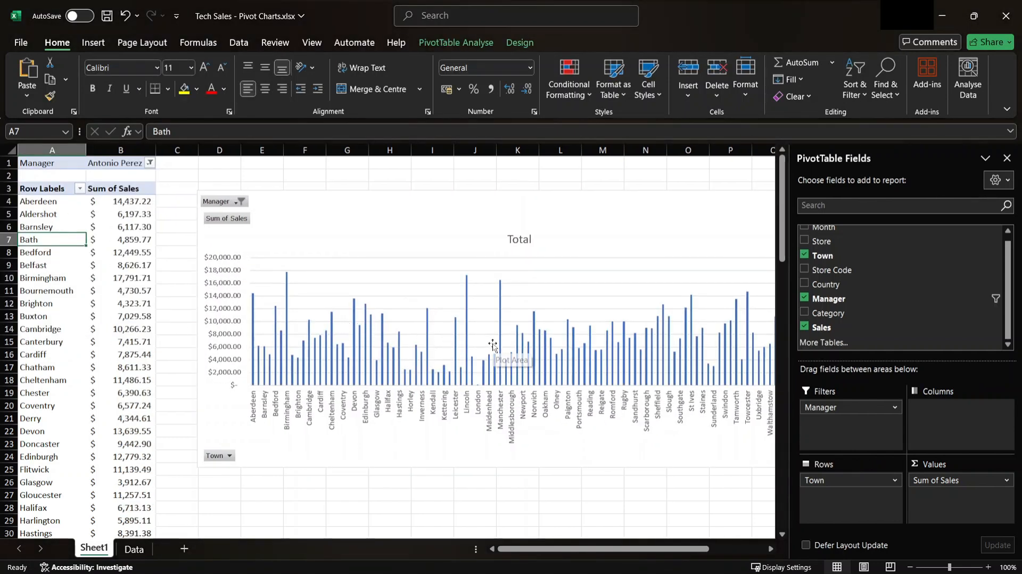
scroll(491, 346, right, 3)
scroll(493, 345, left, 3)
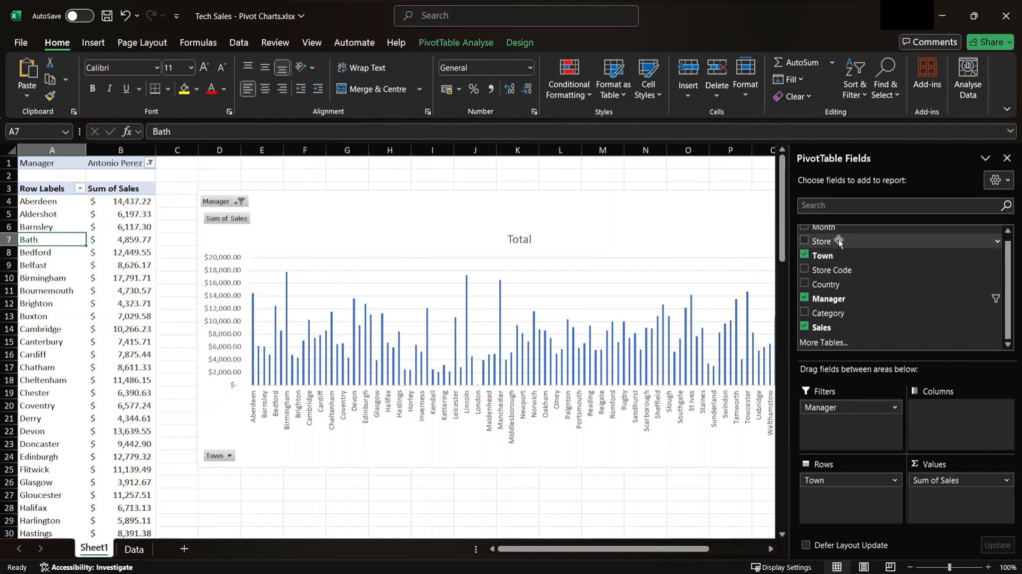
Replace Town with Manager in the rows and Store as the report filter, and move the chart closer to the PivotTable.
drag(840, 242, 711, 490)
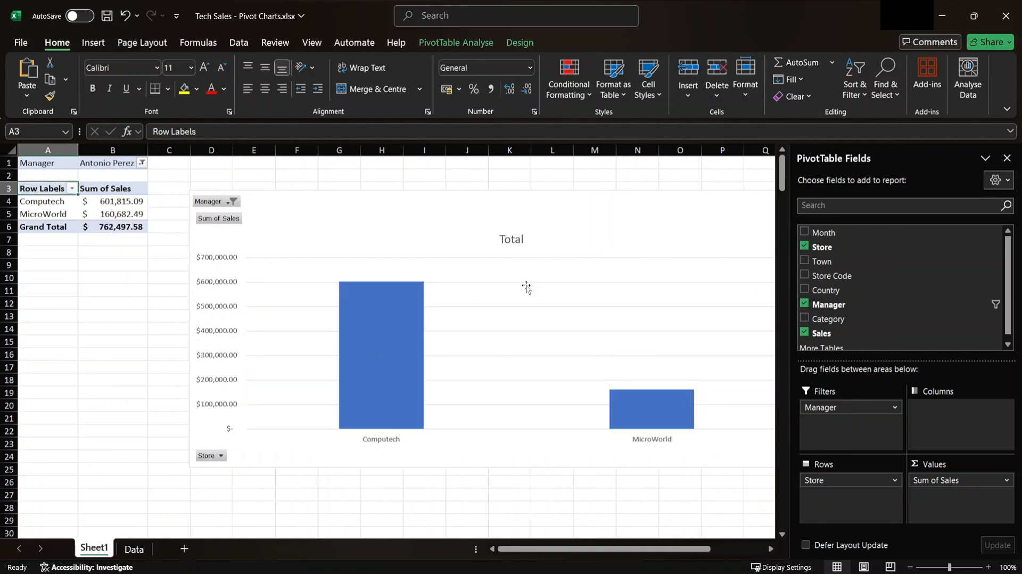
mouse_move(838, 481)
mouse_down()
mouse_move(833, 426)
mouse_move(836, 492)
mouse_up()
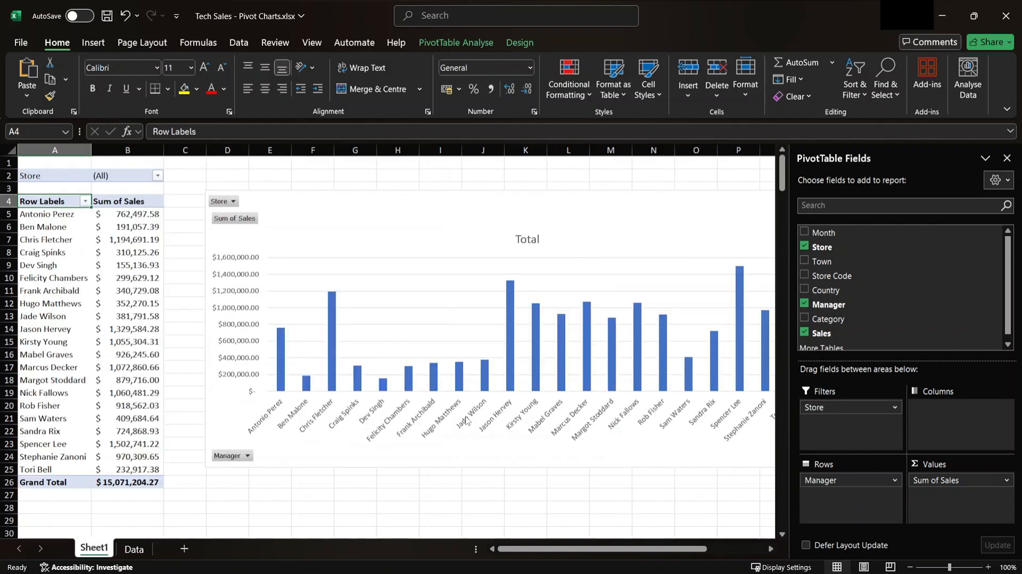
click(482, 258)
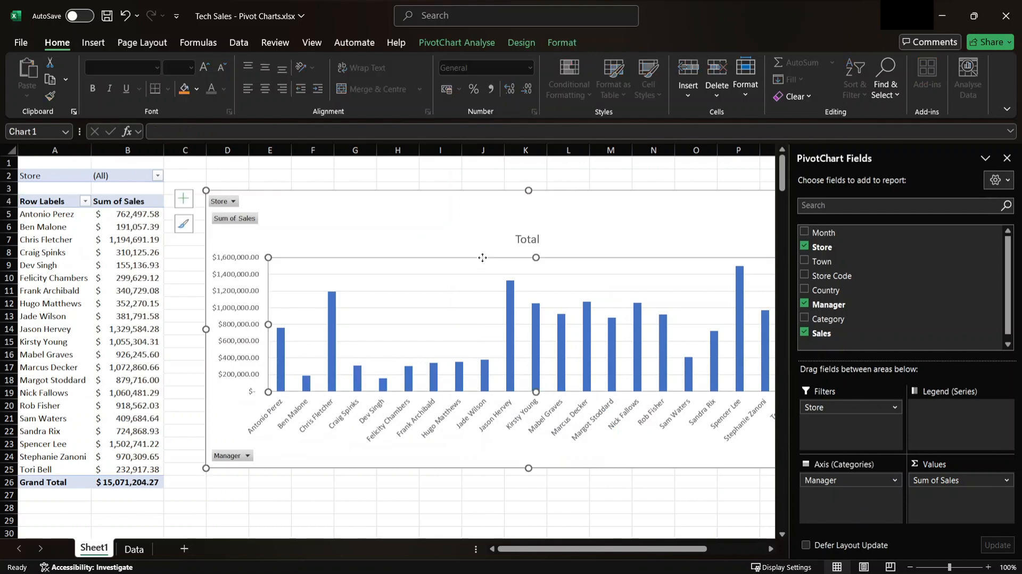
drag(475, 205, 443, 198)
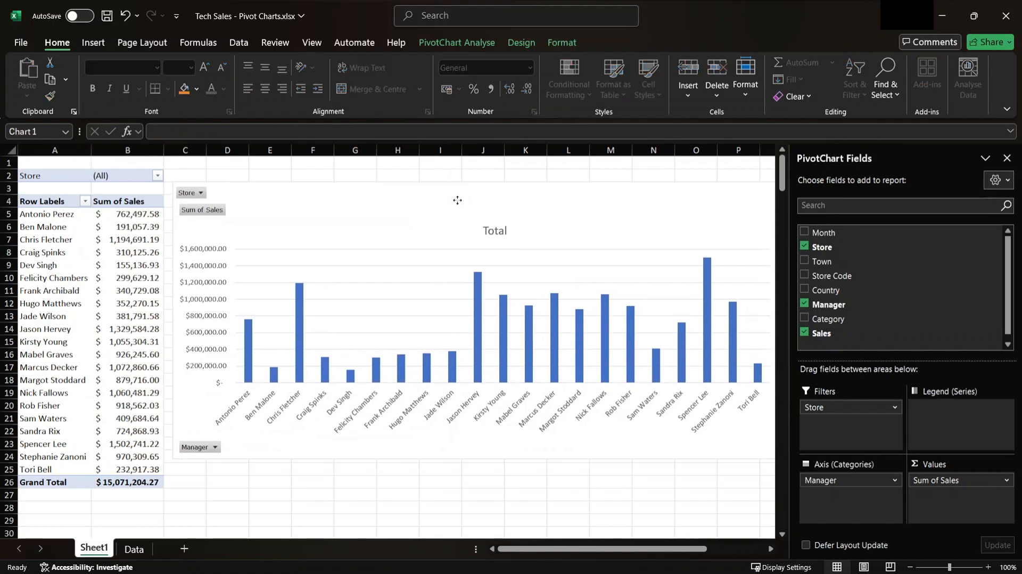
Filter the PivotTable and chart by Store to show only MicroWorld.
click(157, 175)
click(40, 233)
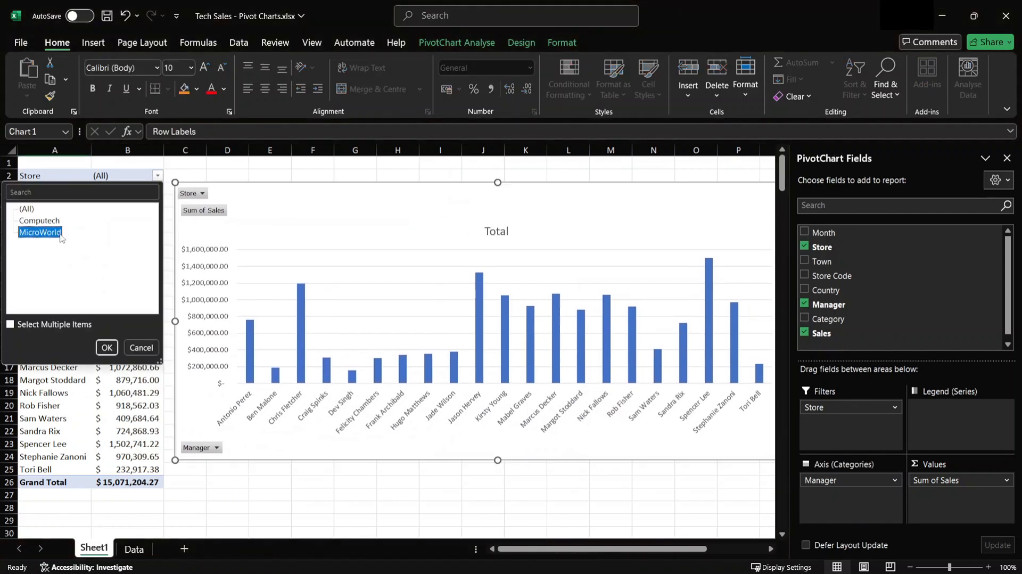
click(107, 348)
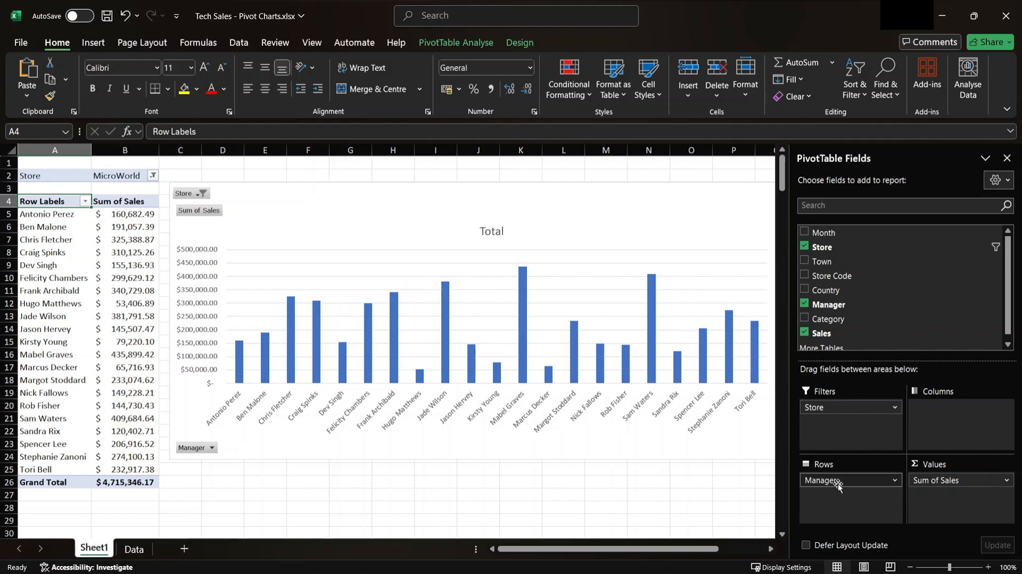
Remove Manager from the rows and Store from the filters, keeping only Sum of Sales in the PivotTable.
drag(823, 480, 687, 483)
drag(832, 409, 730, 482)
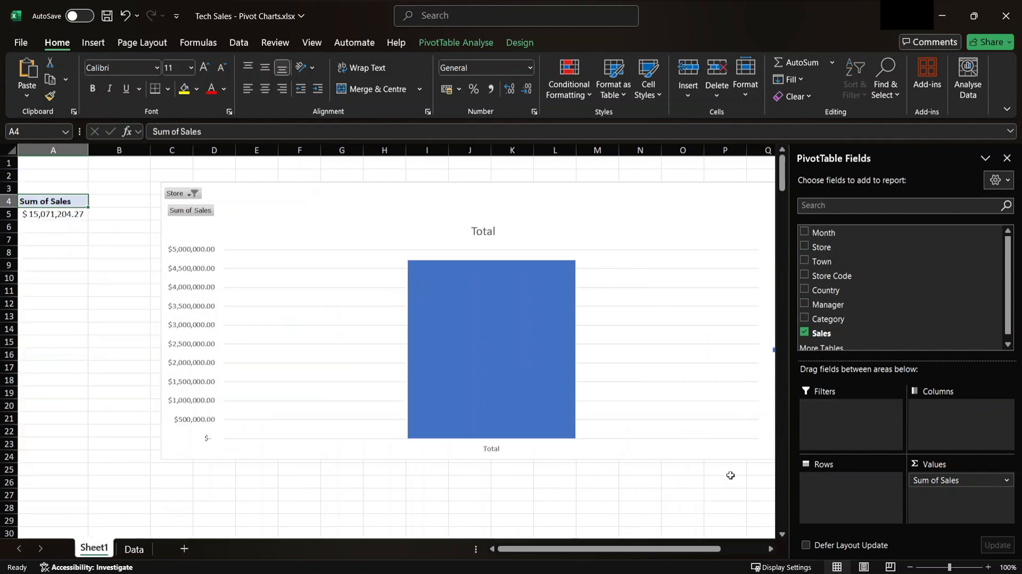
scroll(850, 280, down, 1)
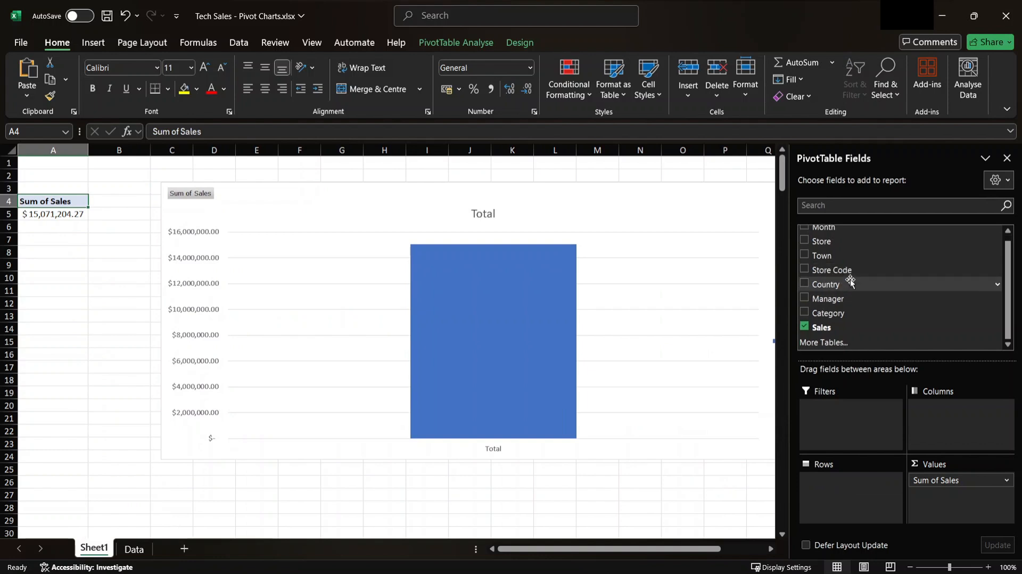
Add Category to the PivotTable's rows so sales are broken down by product category.
click(842, 254)
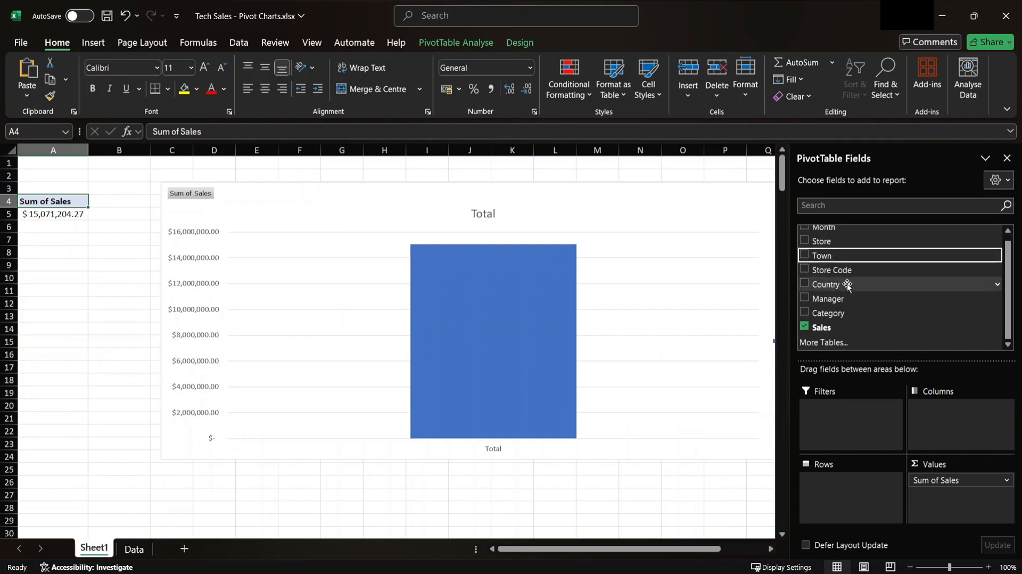
drag(846, 312, 854, 488)
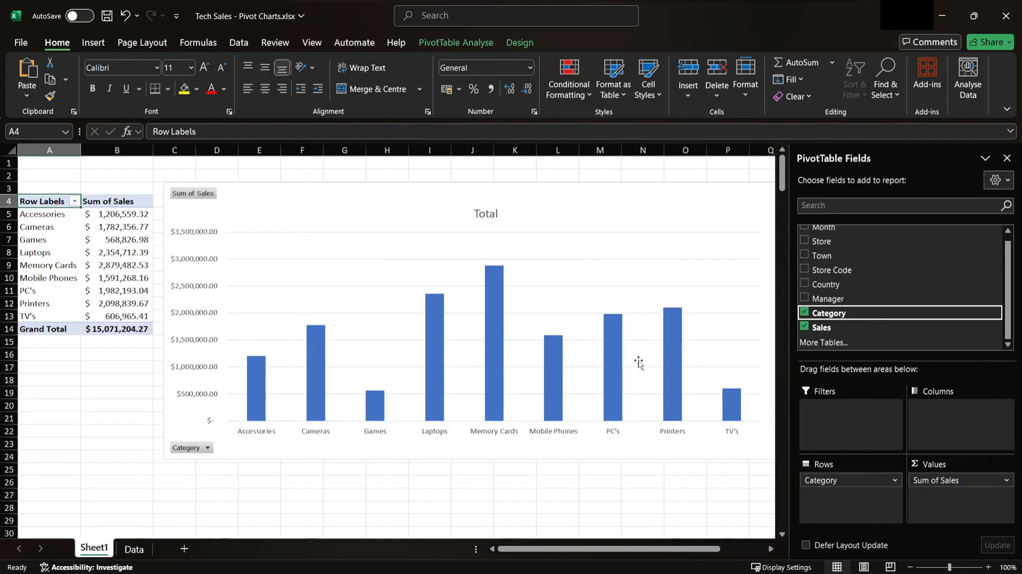
Change the PivotChart's type to a basic Line chart.
click(463, 206)
right_click(429, 210)
key(Escape)
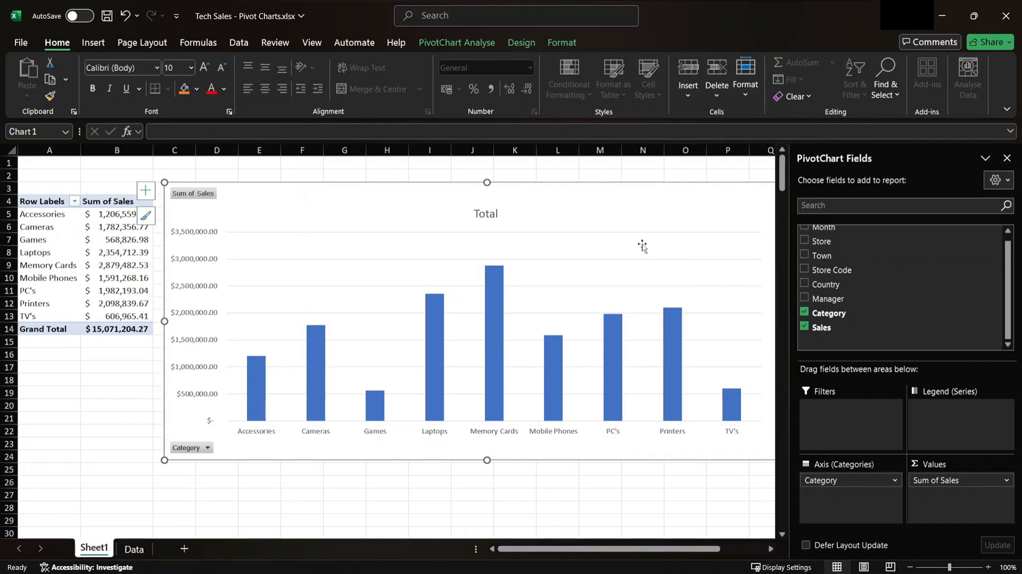
click(477, 45)
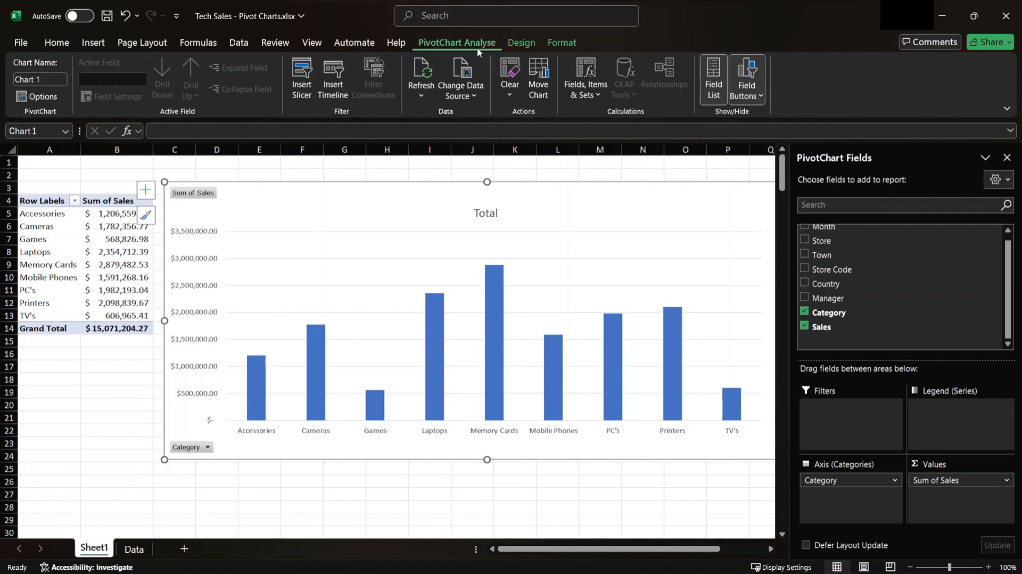
click(529, 43)
click(570, 43)
click(532, 43)
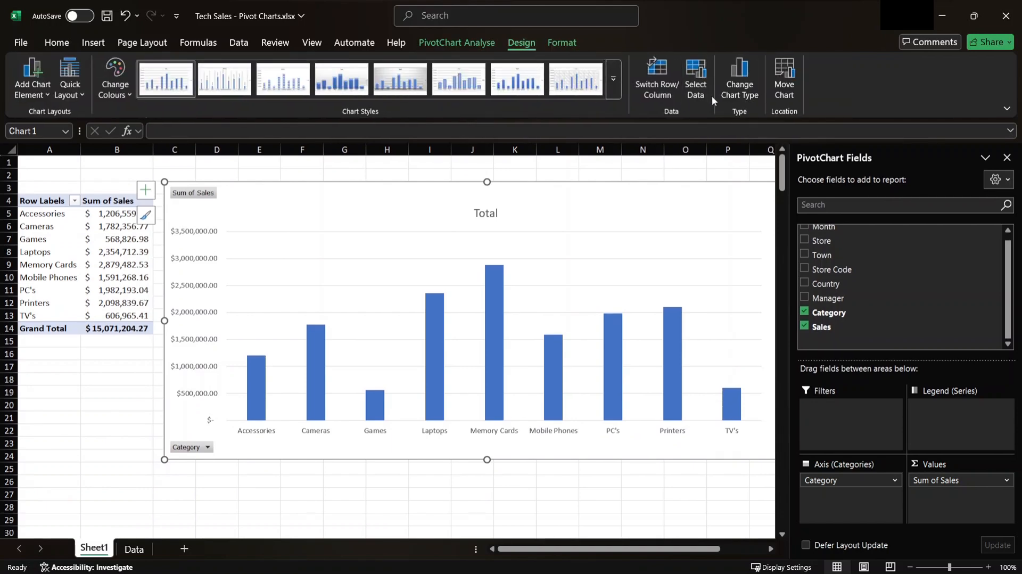
click(738, 88)
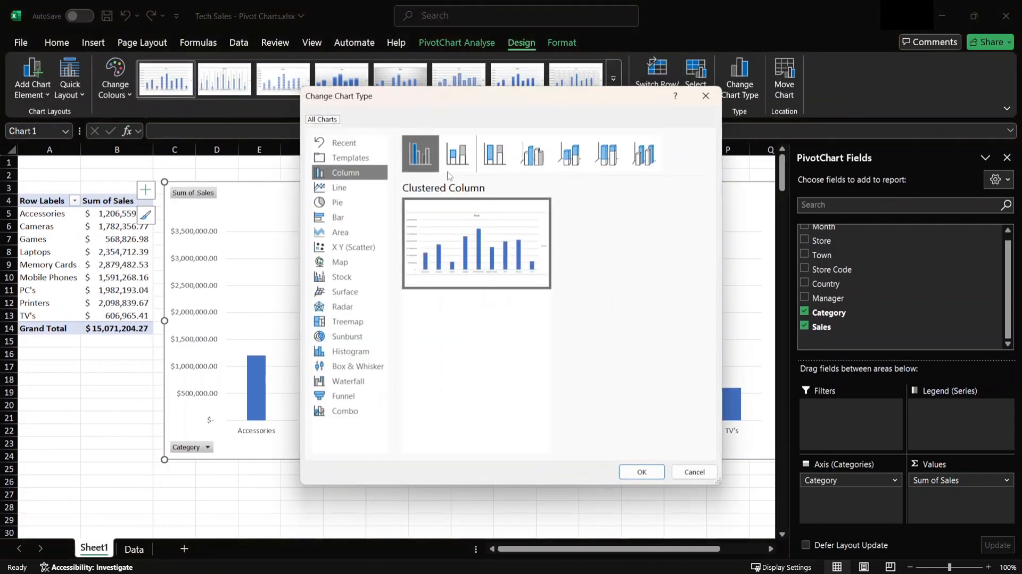
click(345, 191)
mouse_move(464, 253)
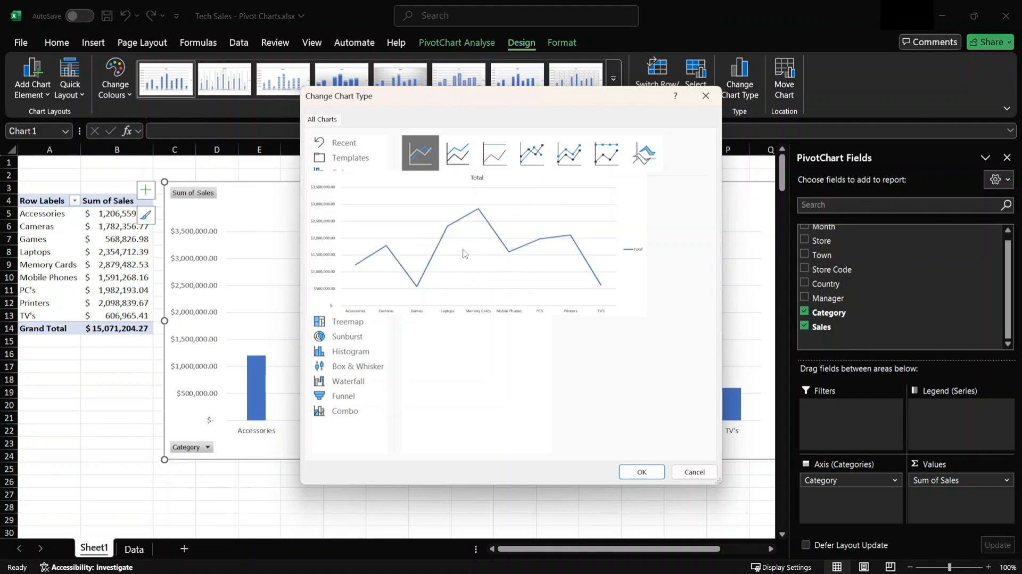
click(642, 472)
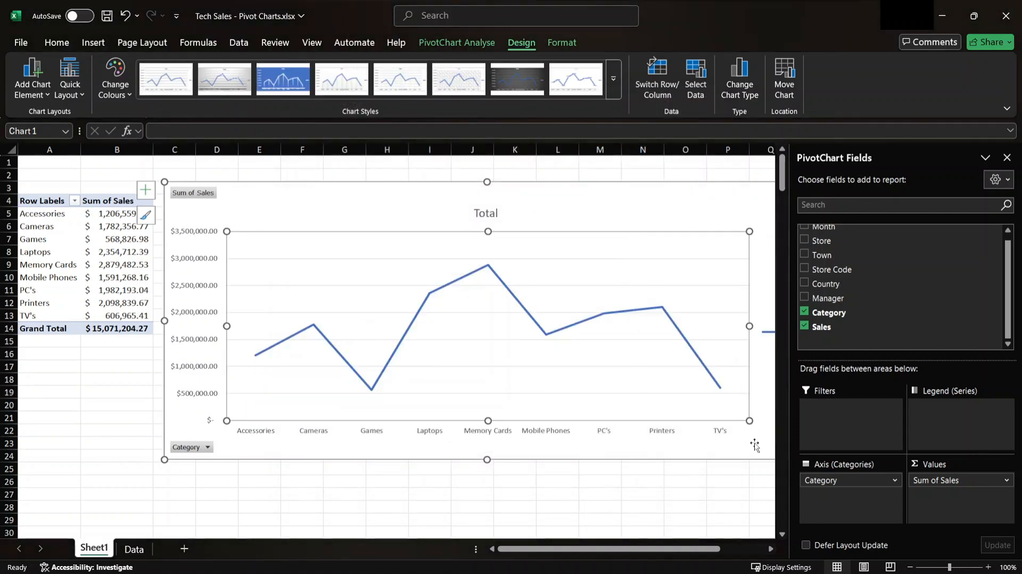
Move the chart clear of the PivotTable and resize it to cover about columns D to O and rows 3 to 23.
drag(756, 446, 493, 381)
drag(442, 231, 531, 236)
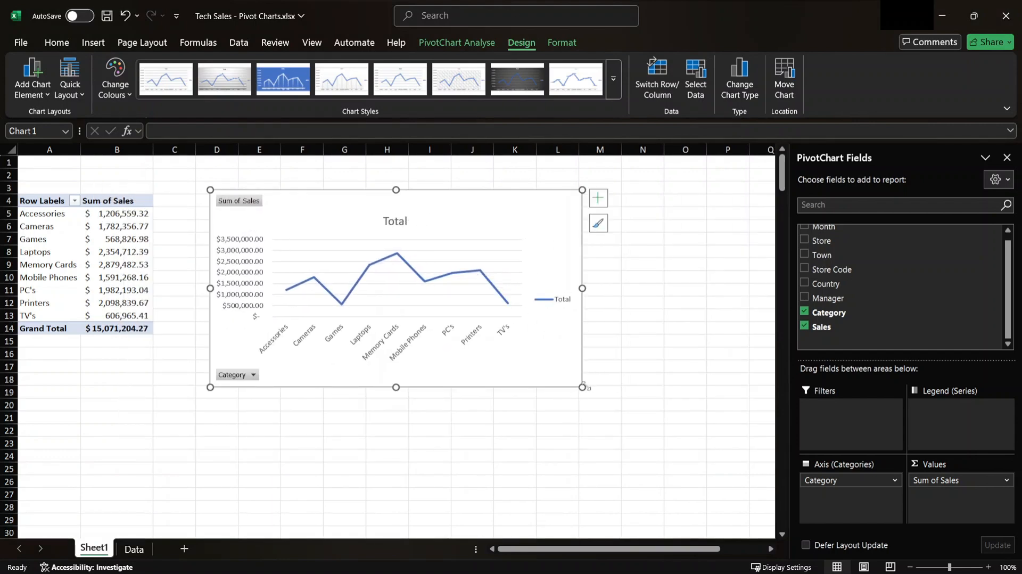
drag(581, 386, 679, 450)
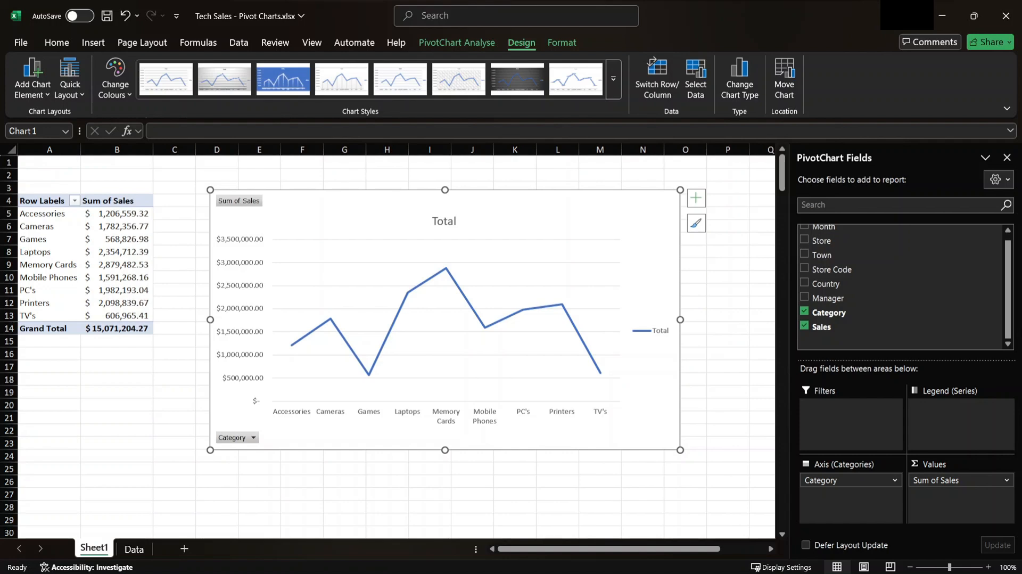
Add Store to the chart's axis categories and order it above Category.
scroll(841, 257, up, 1)
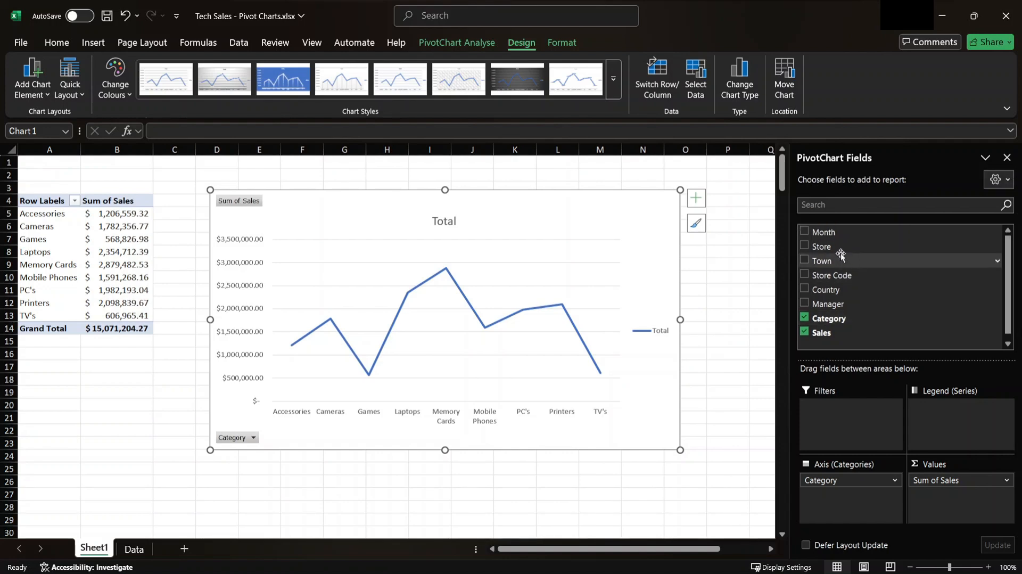
drag(840, 247, 848, 503)
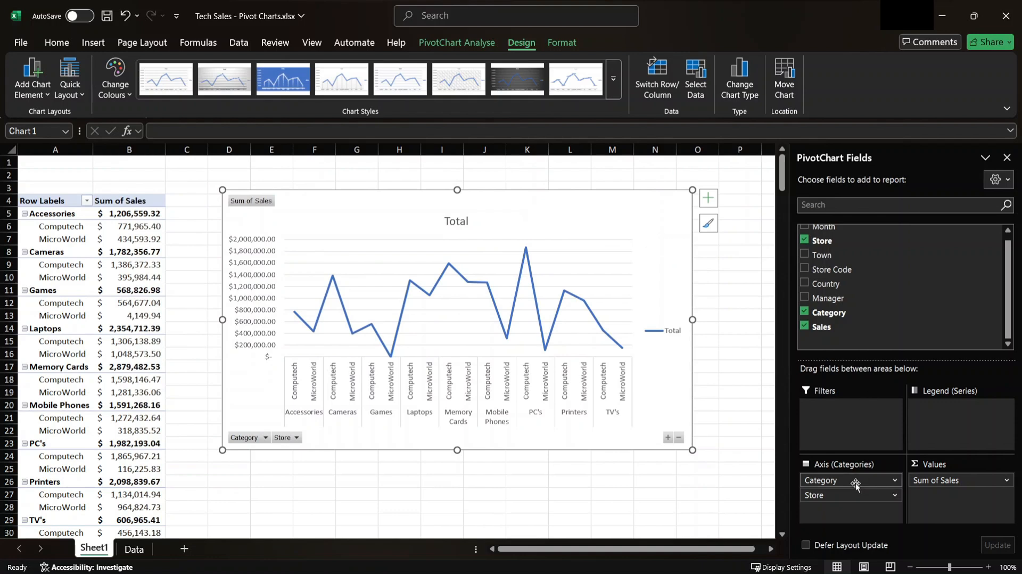
drag(866, 480, 861, 509)
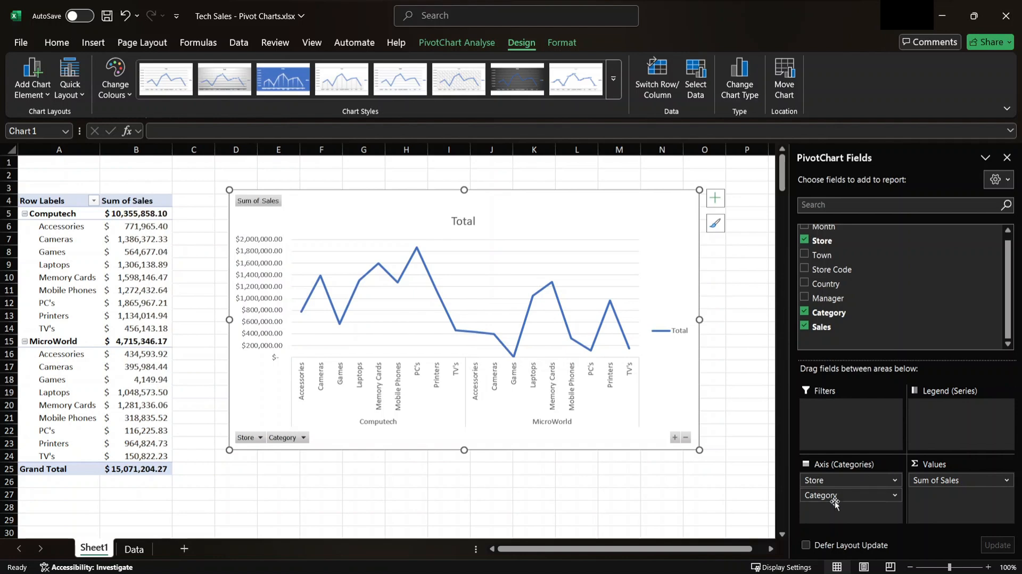
Move Store to the chart's legend series and shift the chart clear of the PivotTable's Grand Total column.
drag(850, 486, 954, 407)
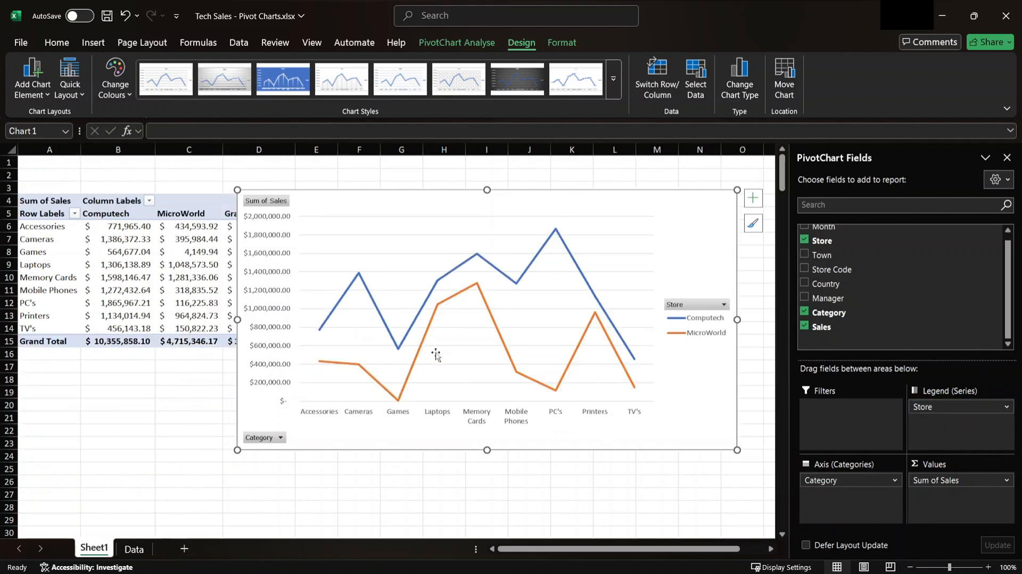
drag(365, 195, 441, 200)
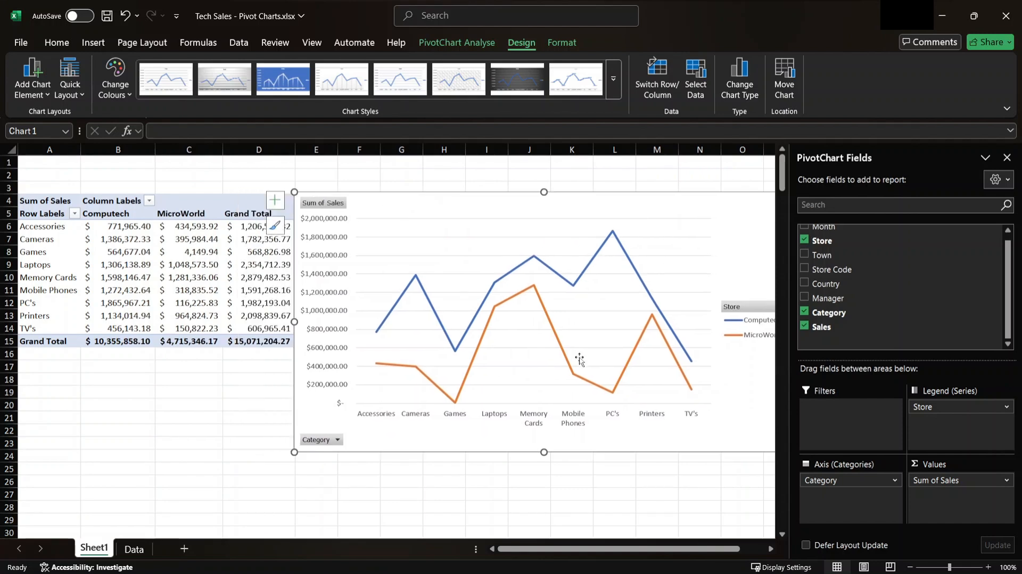
scroll(582, 361, right, 3)
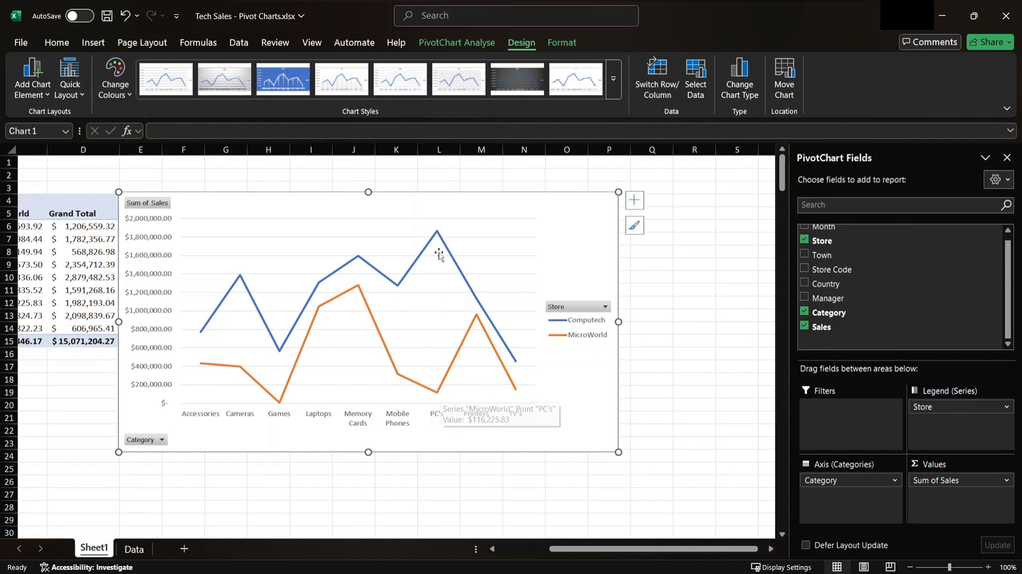
mouse_move(437, 238)
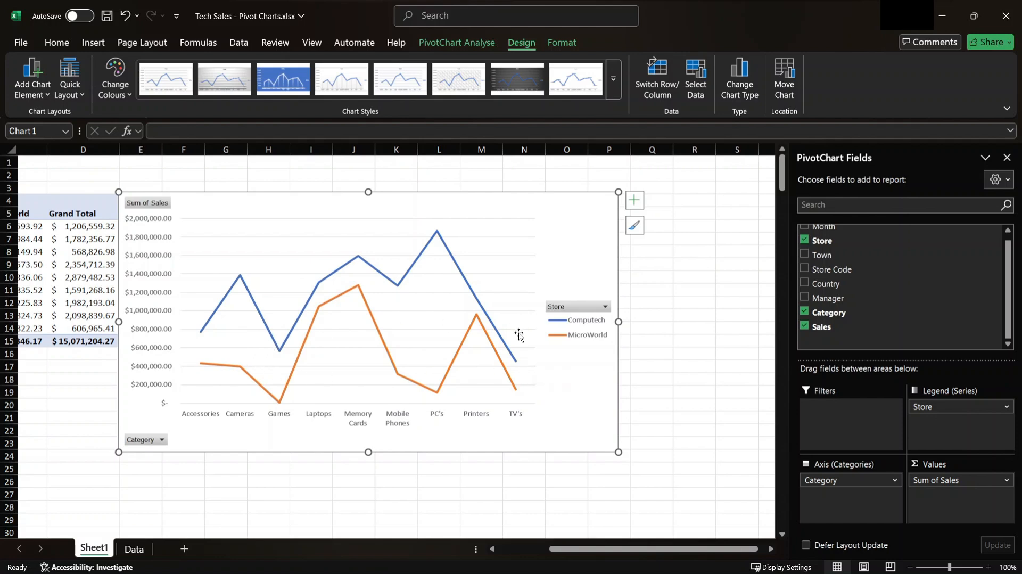
mouse_move(515, 365)
Close the PivotChart field list and give the chart's plot area a solid white fill.
click(204, 229)
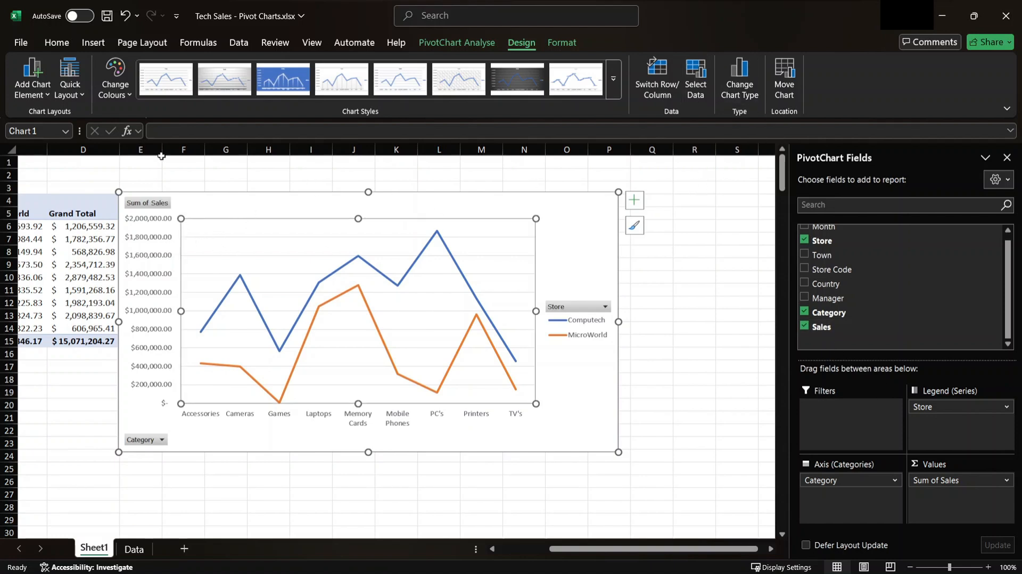
click(570, 45)
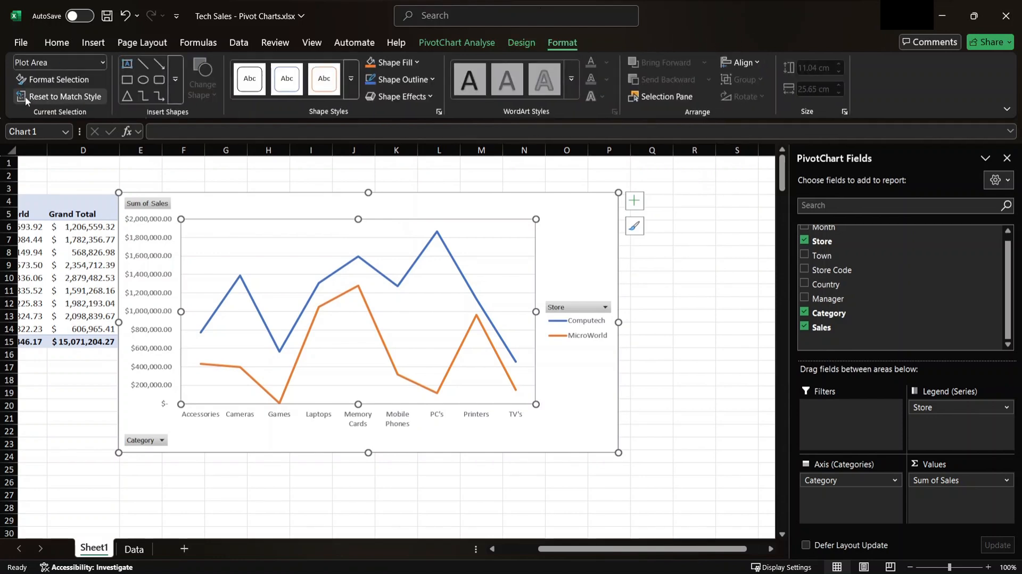
click(72, 65)
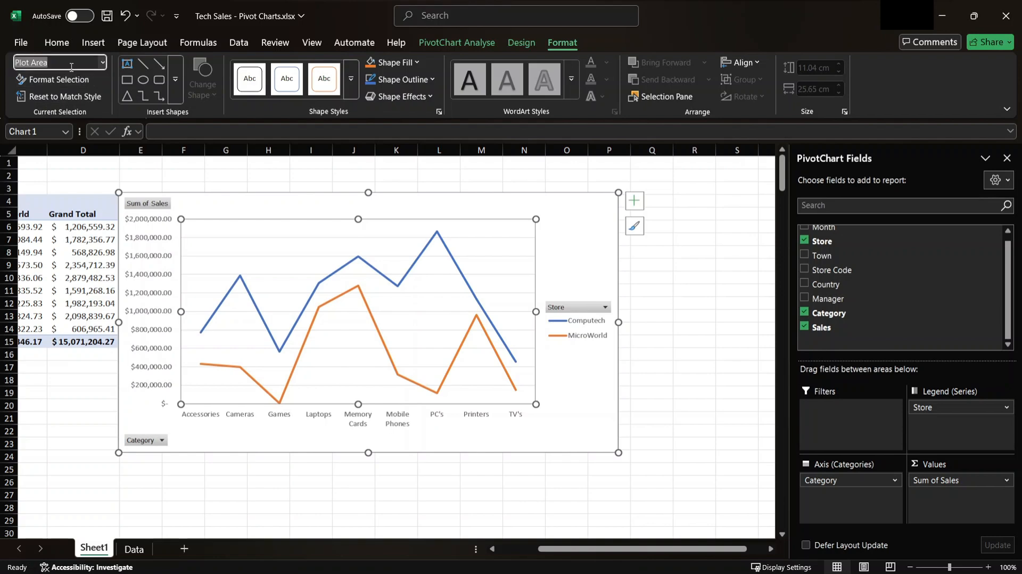
click(1007, 159)
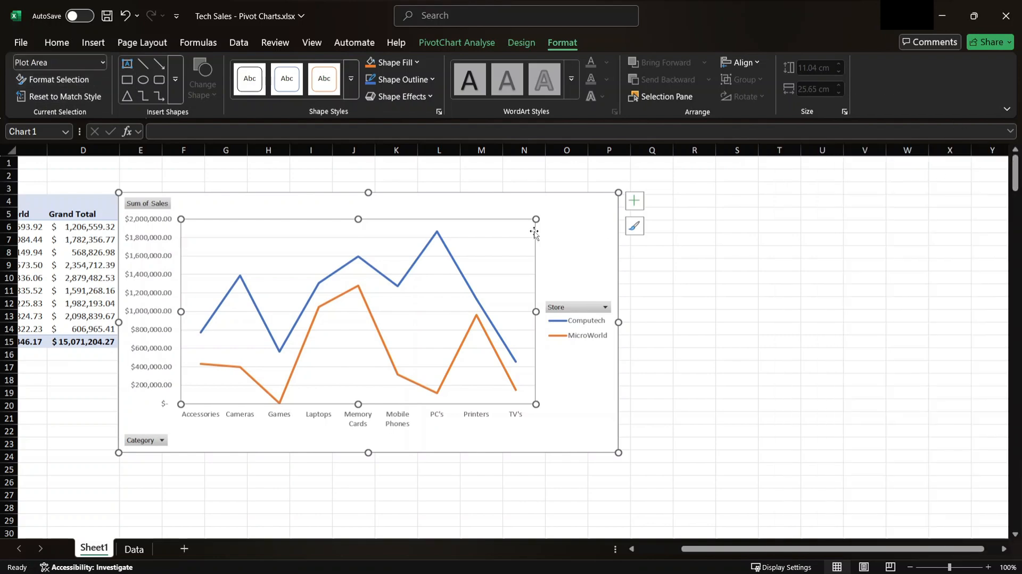
double_click(520, 232)
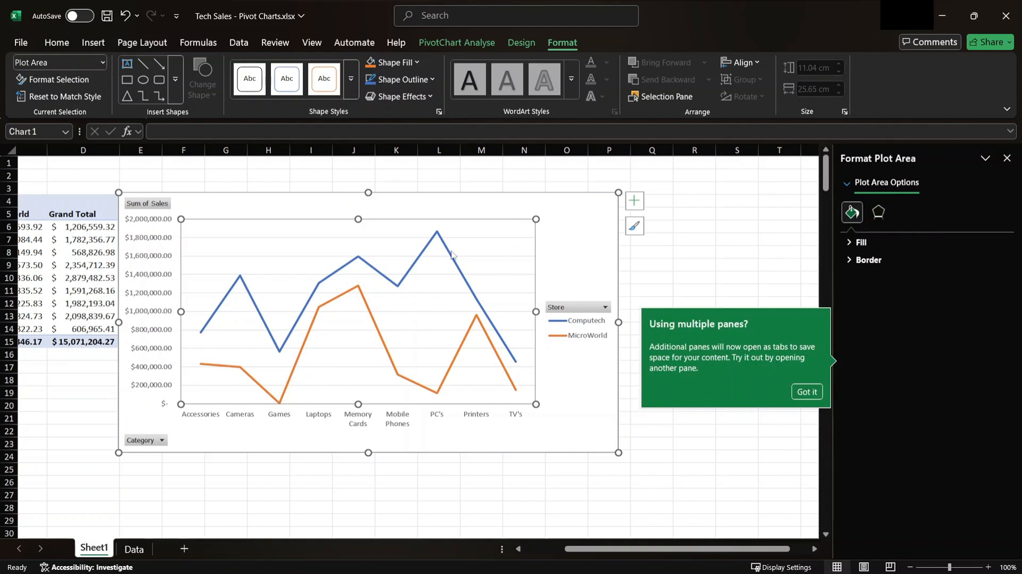
click(877, 213)
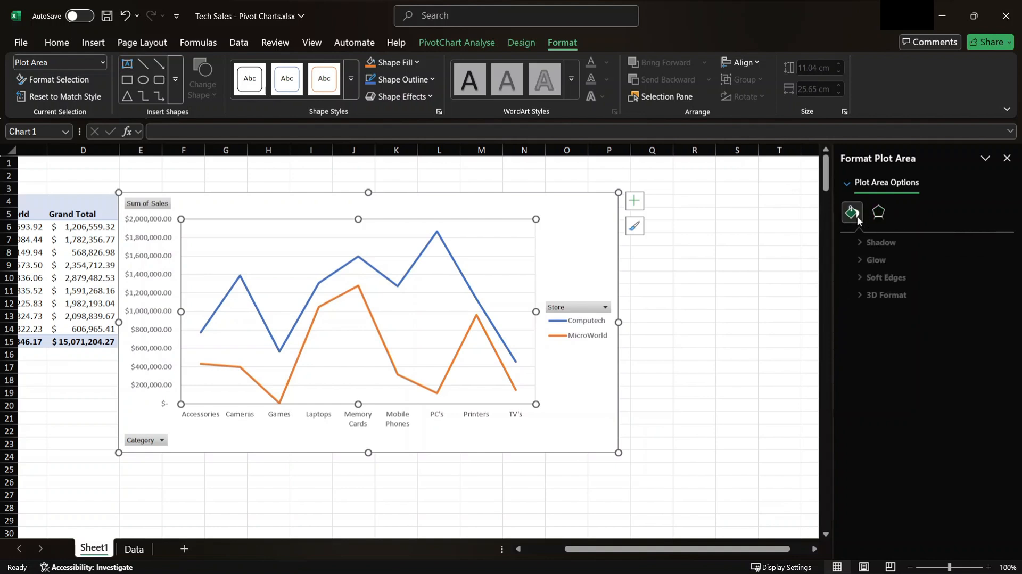
click(852, 212)
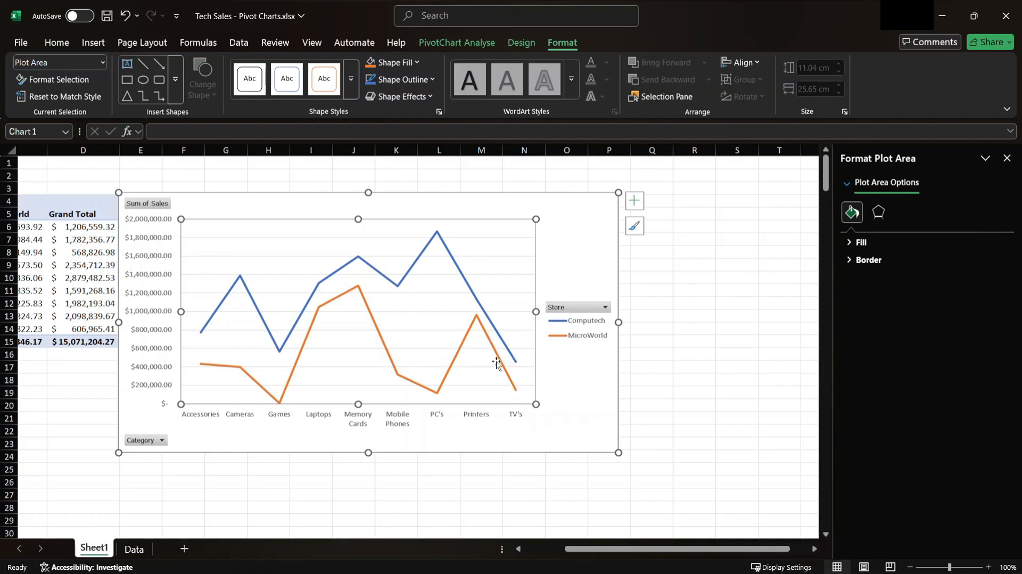
click(858, 244)
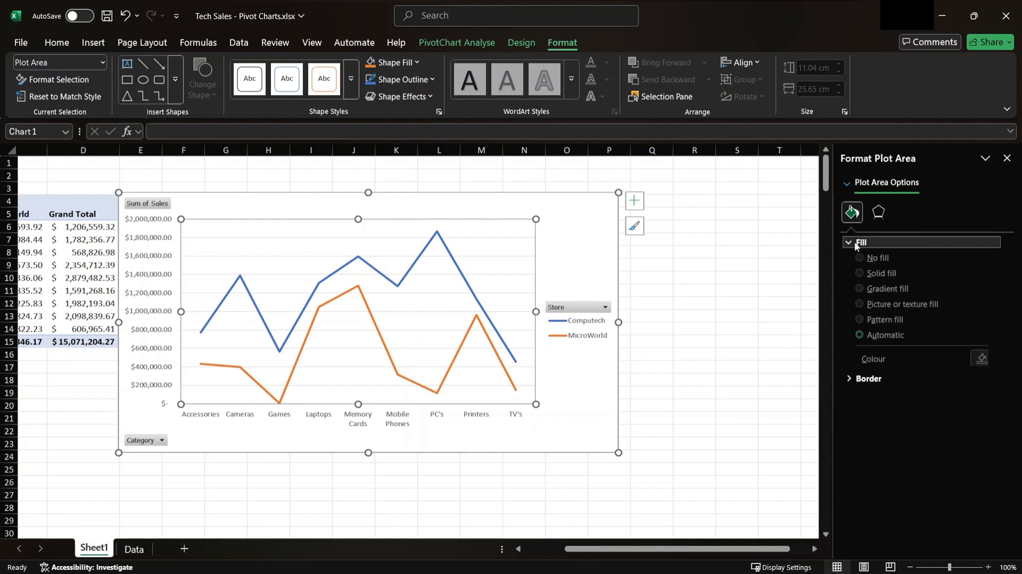
click(873, 280)
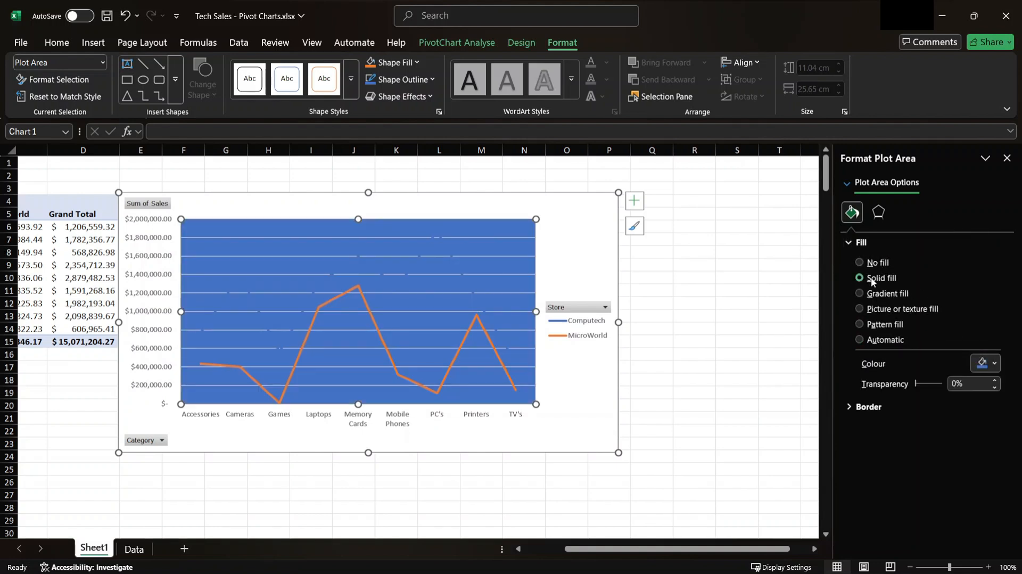
click(988, 363)
click(847, 143)
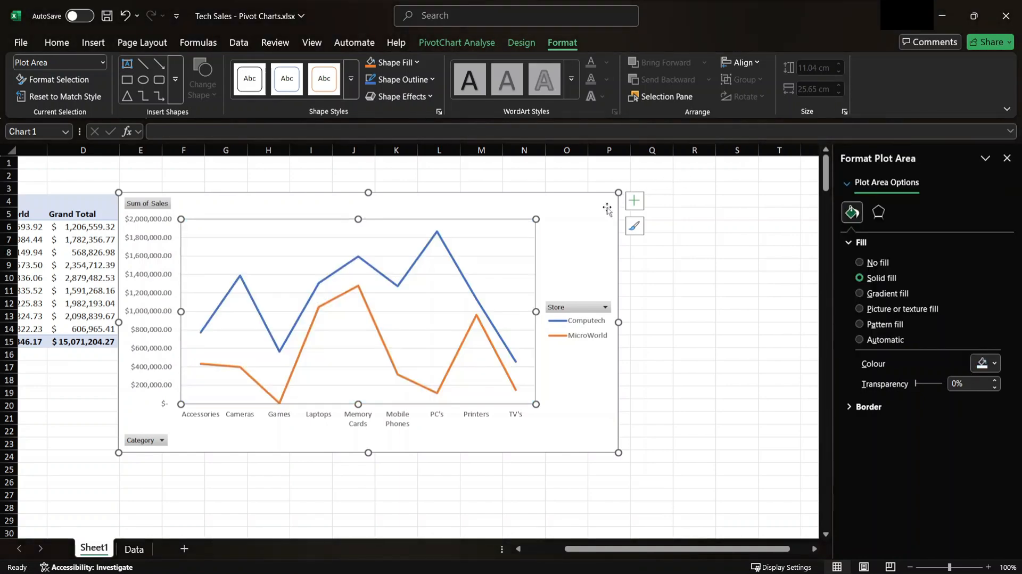
Give the chart area around the plot a solid yellow fill.
click(611, 206)
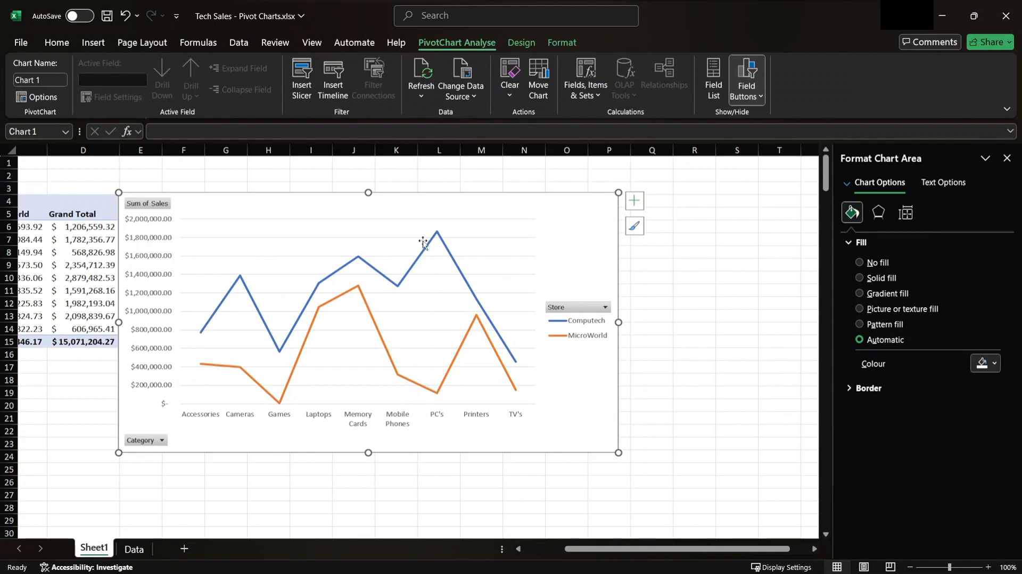
click(867, 279)
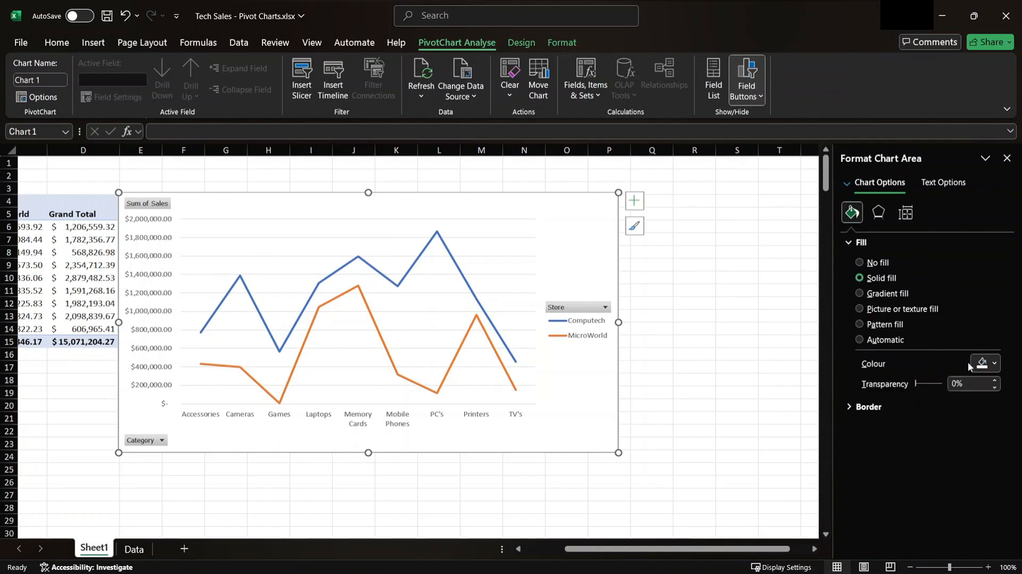
click(986, 364)
click(898, 271)
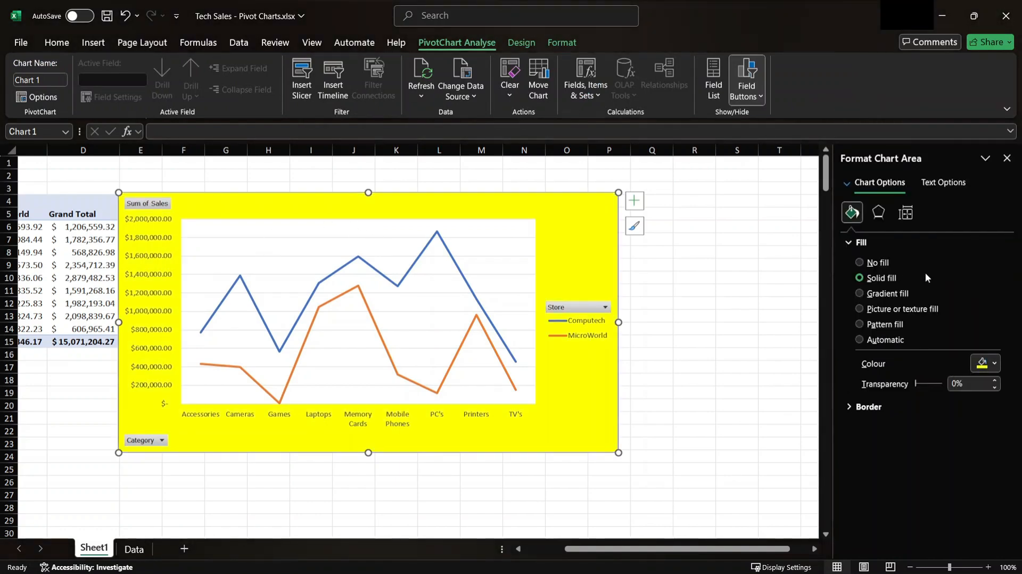
Change the chart area's fill colour to black and move the chart about one column farther from the PivotTable.
click(990, 364)
click(865, 197)
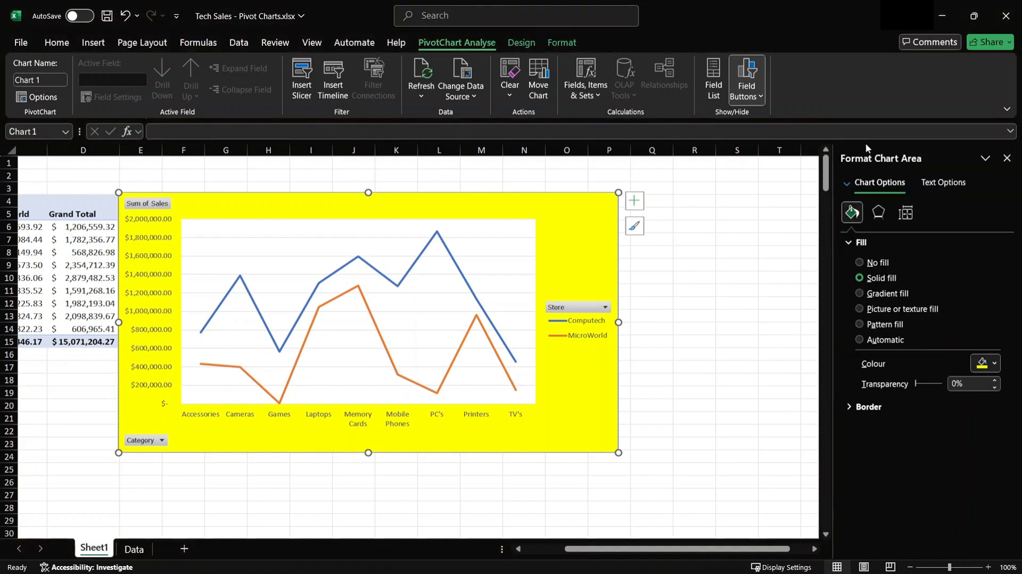
drag(561, 208, 616, 209)
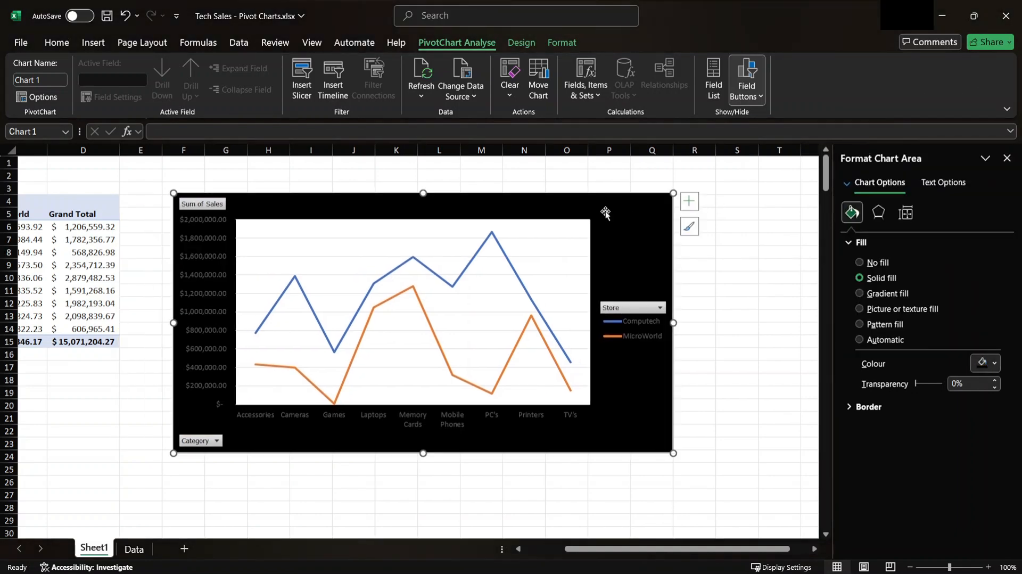
Set the solid text fill of the whole chart to white.
click(568, 227)
click(607, 211)
click(929, 182)
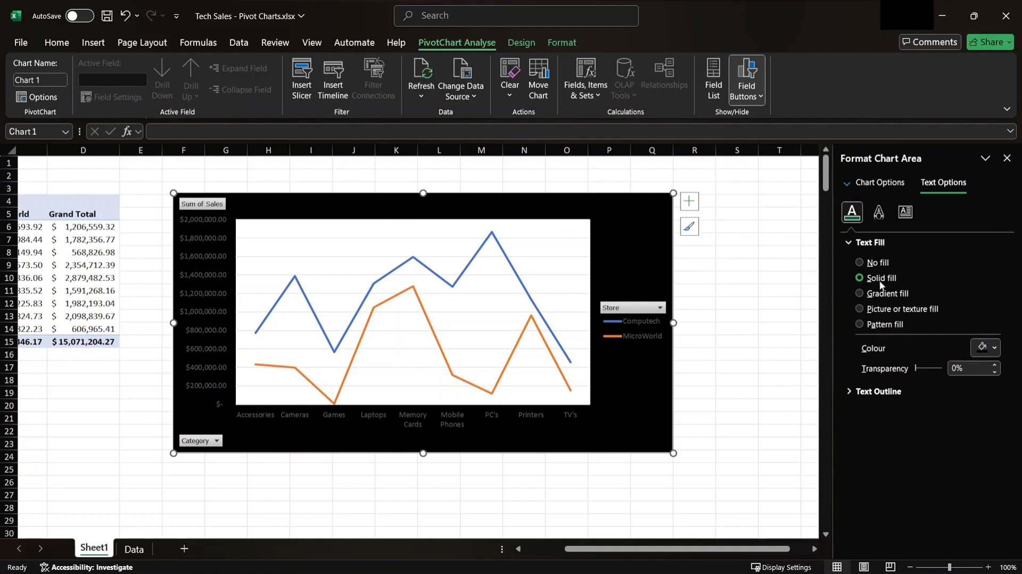
click(994, 347)
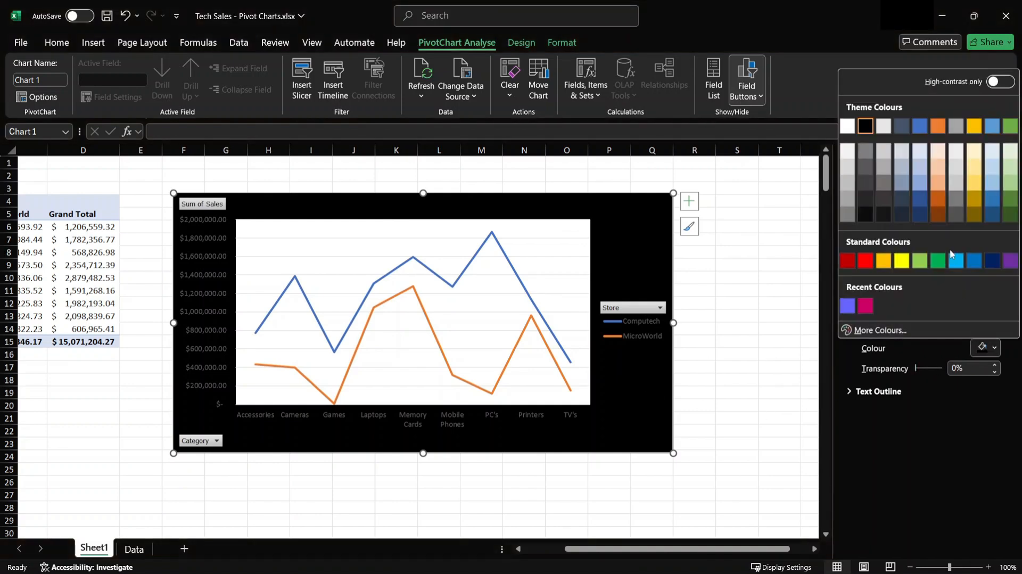
click(847, 134)
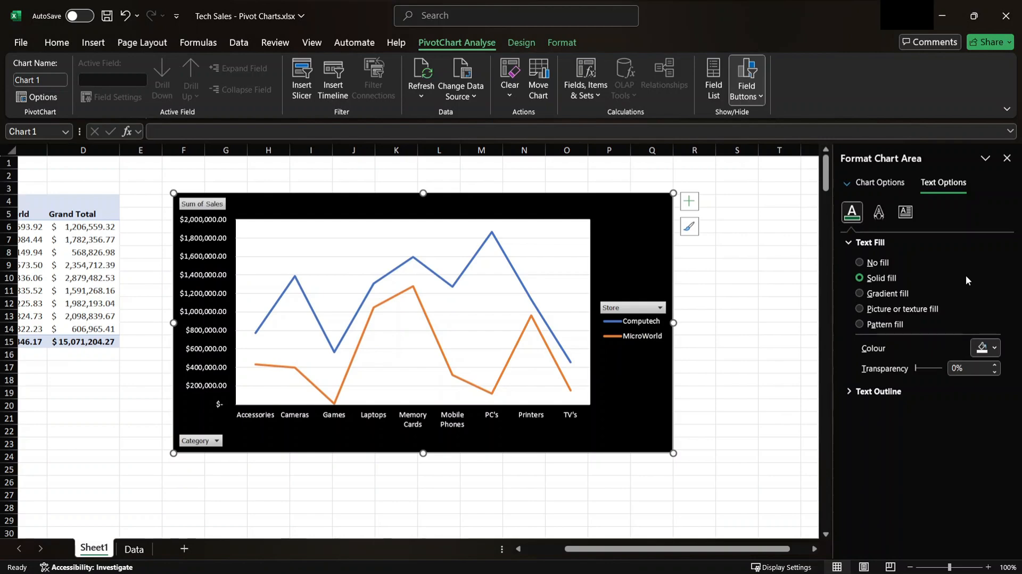
click(905, 212)
click(879, 212)
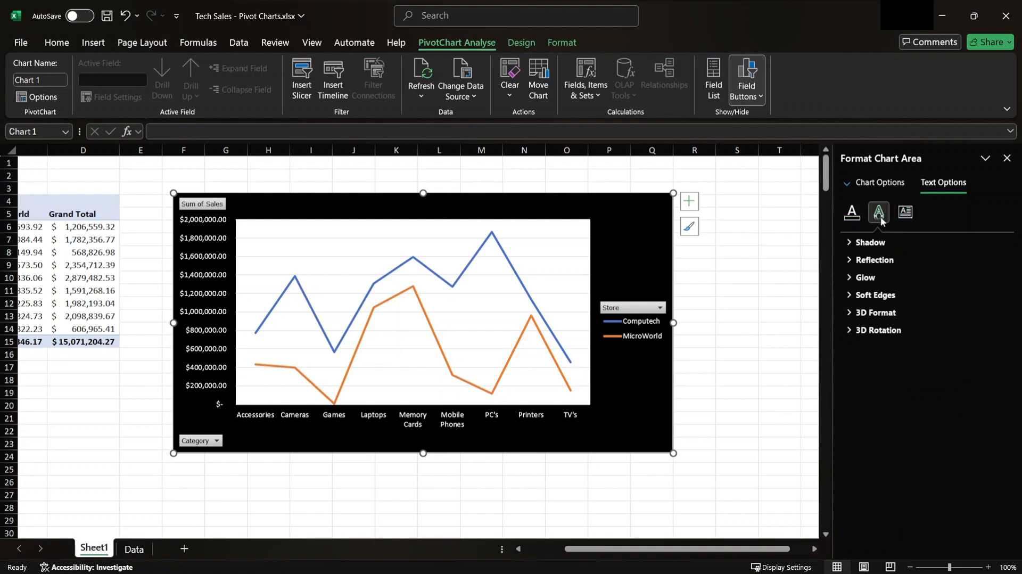
click(860, 214)
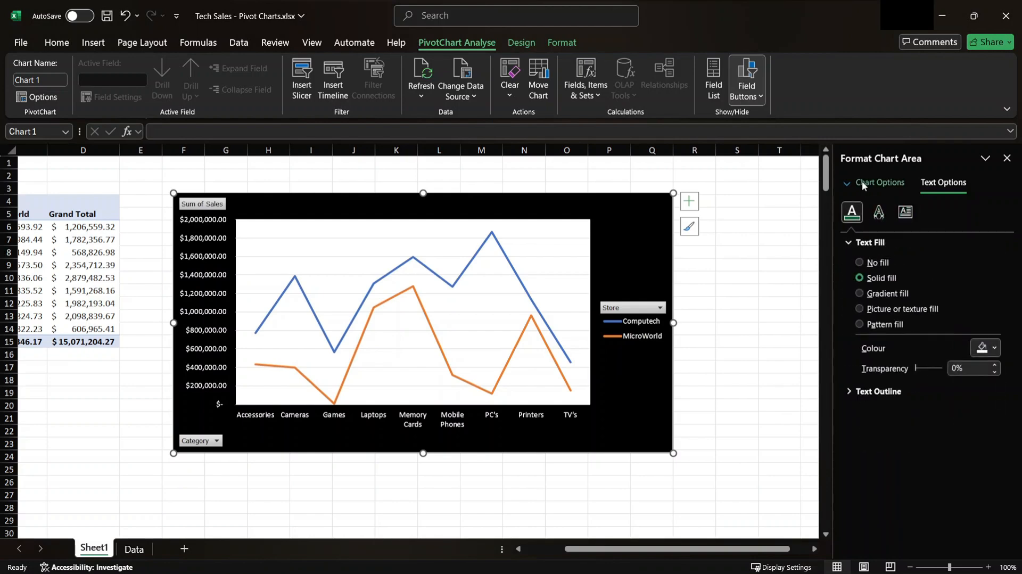
click(847, 184)
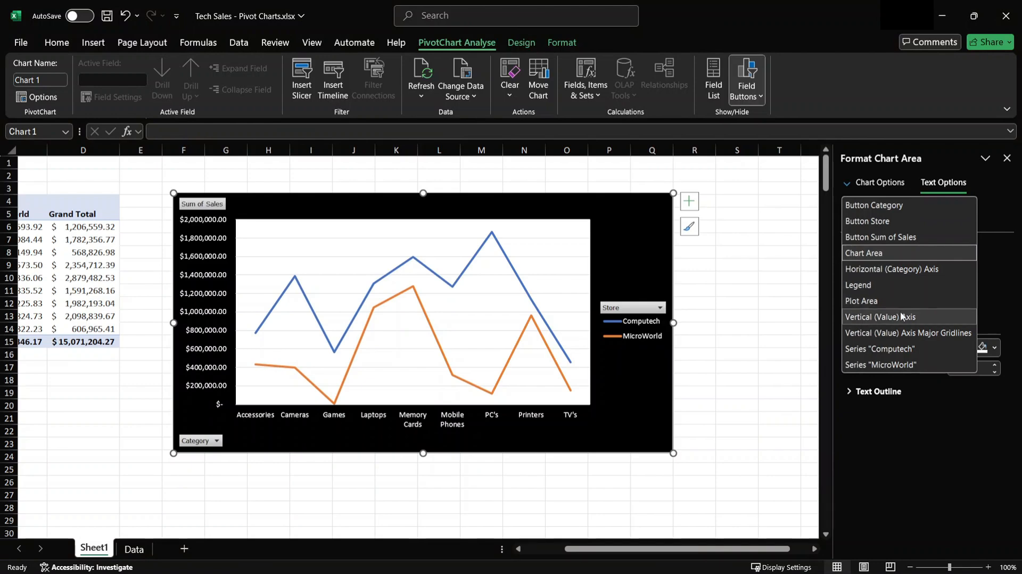
click(862, 300)
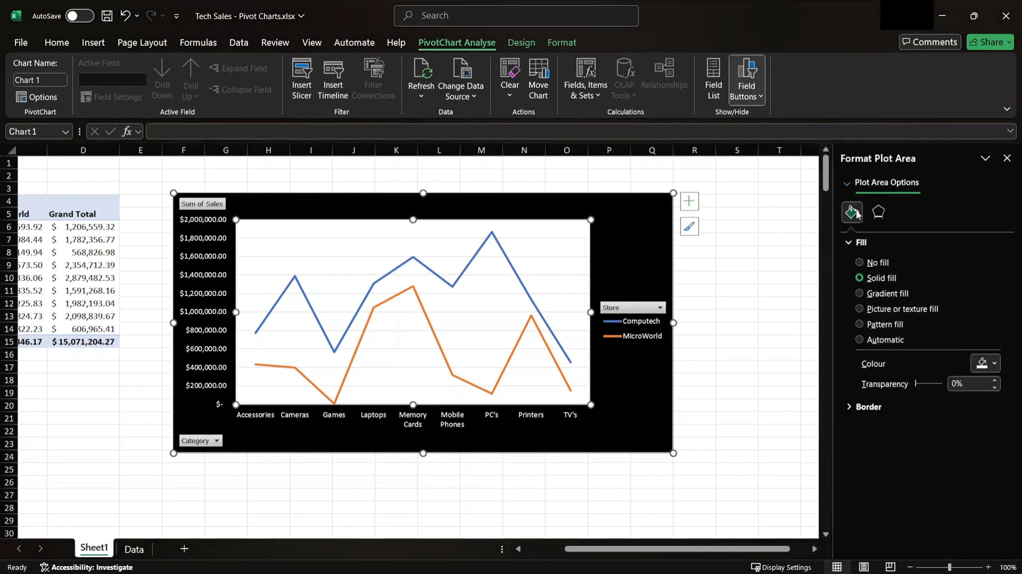
Give the PivotChart's legend a solid line border.
click(852, 183)
click(871, 287)
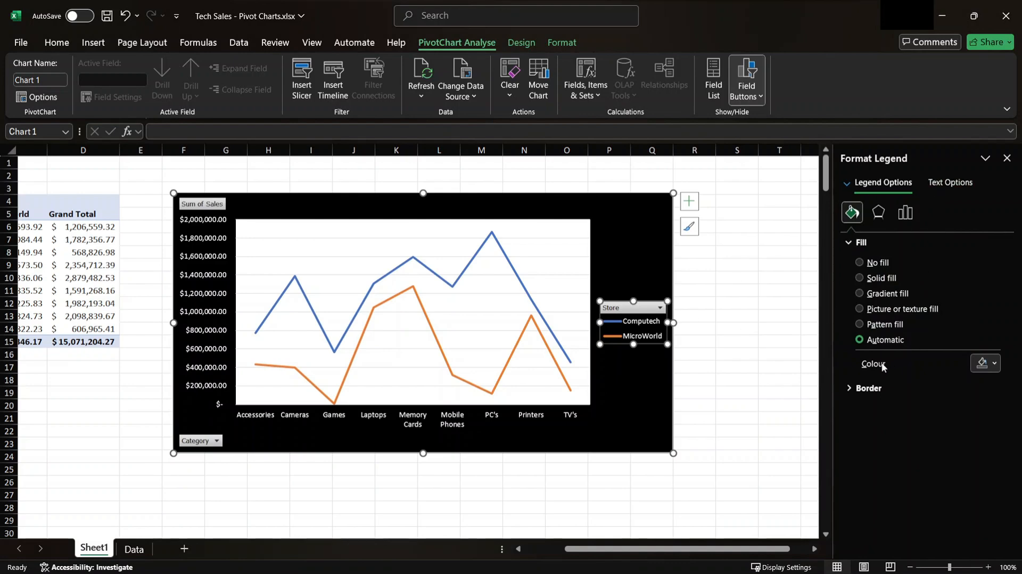
click(868, 388)
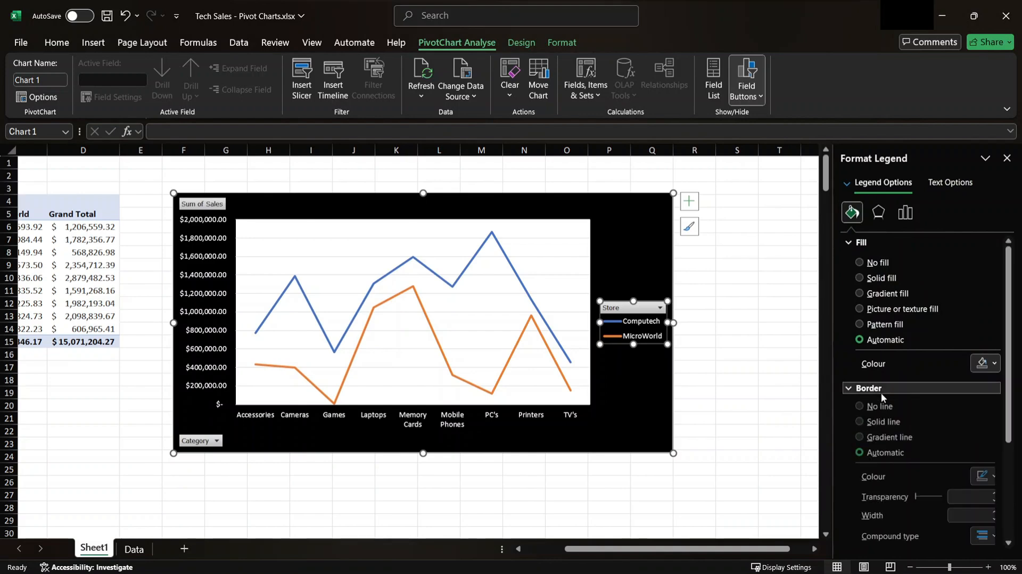
click(889, 425)
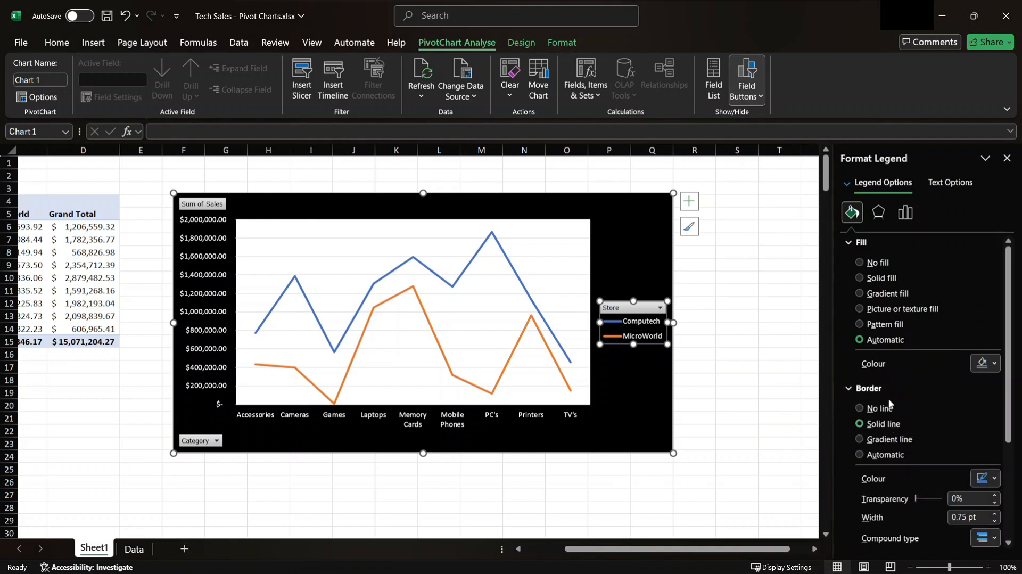
Try the legend at the left of the chart and settle on the Bottom legend position.
click(879, 213)
click(905, 212)
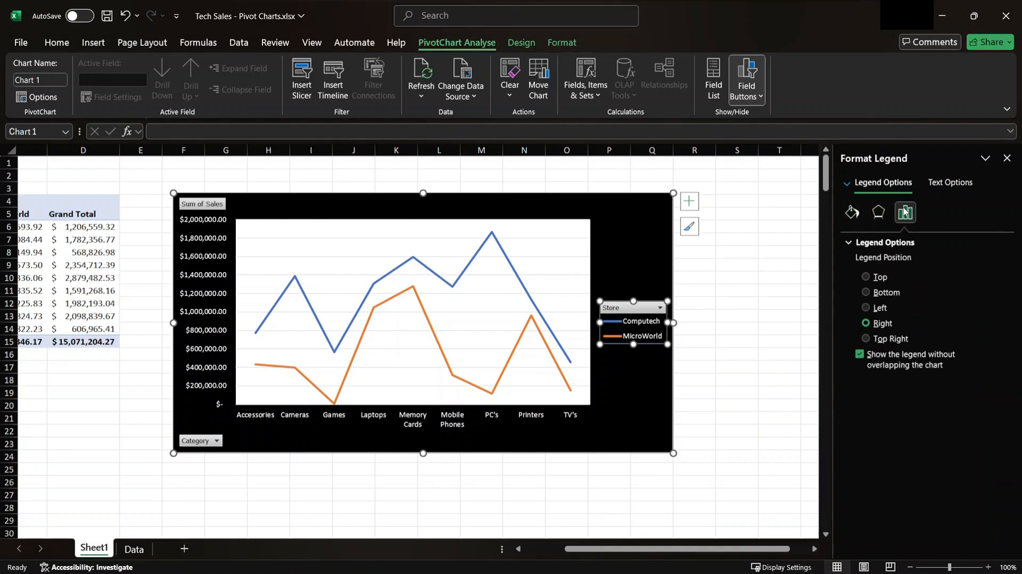
click(878, 307)
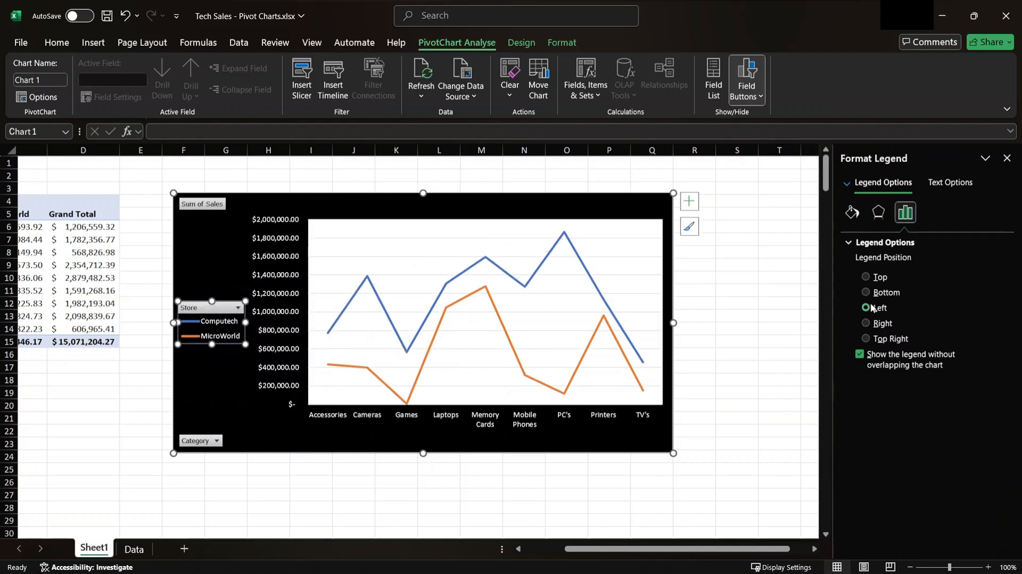
click(879, 295)
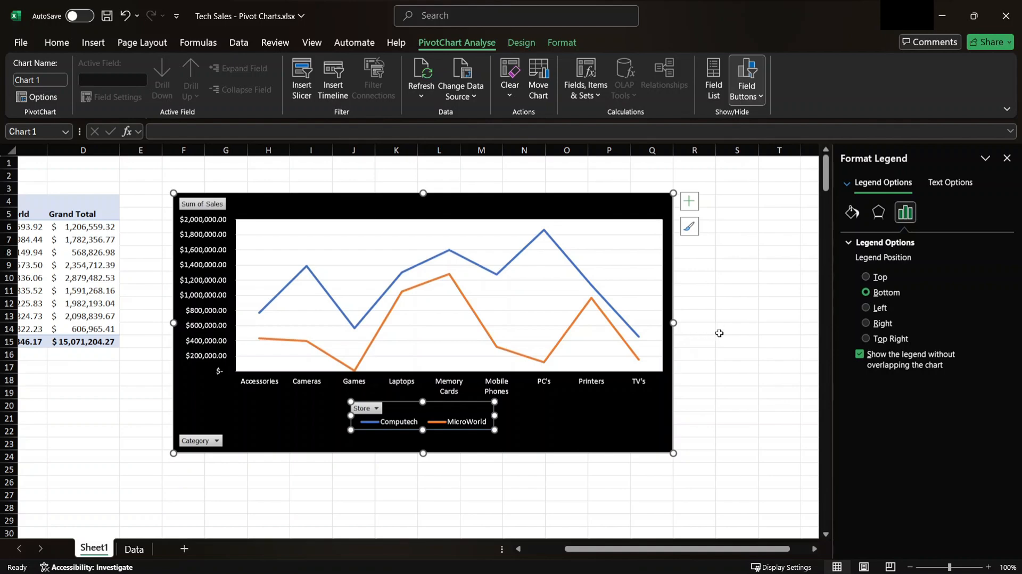
Examine the vertical (value) axis settings for fill and line, bounds and units, tick marks, labels, number format and text.
click(847, 183)
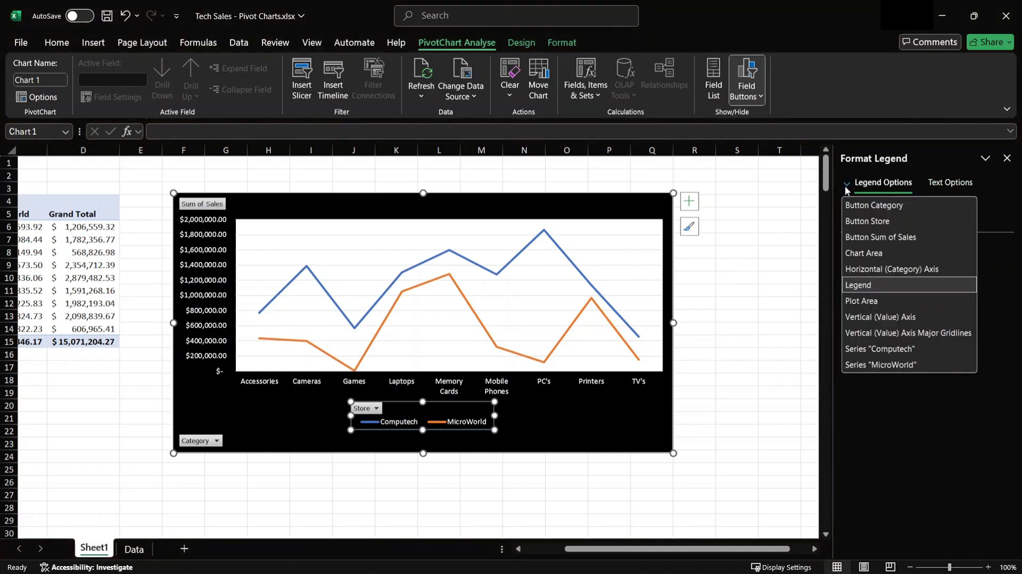
click(895, 315)
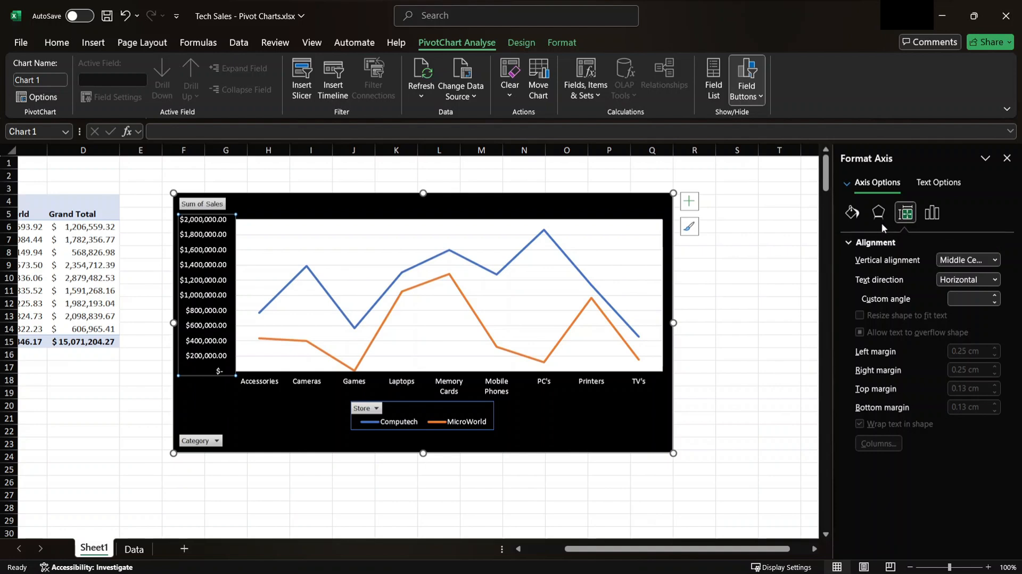
click(854, 214)
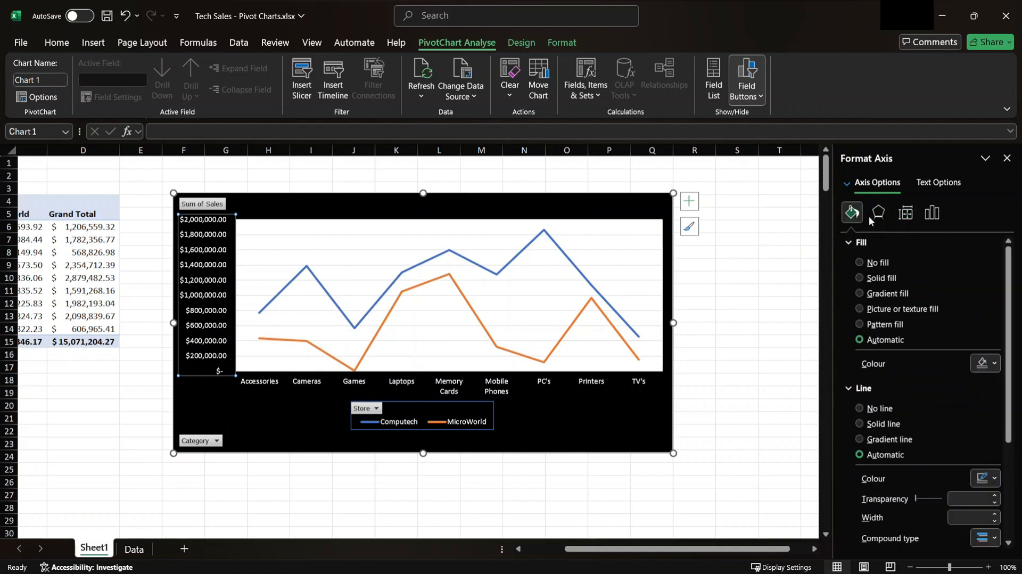
click(936, 220)
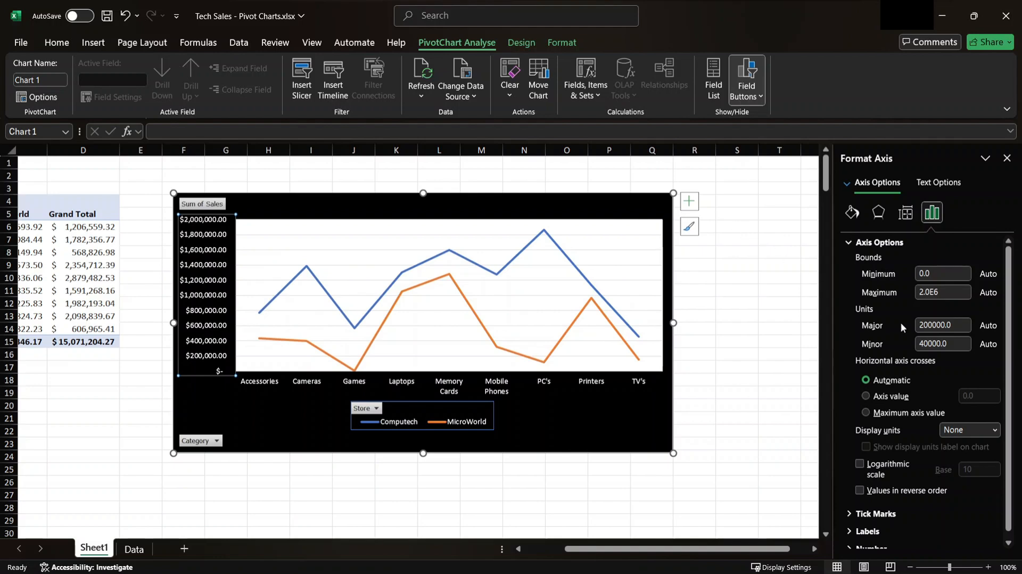
scroll(899, 337, down, 1)
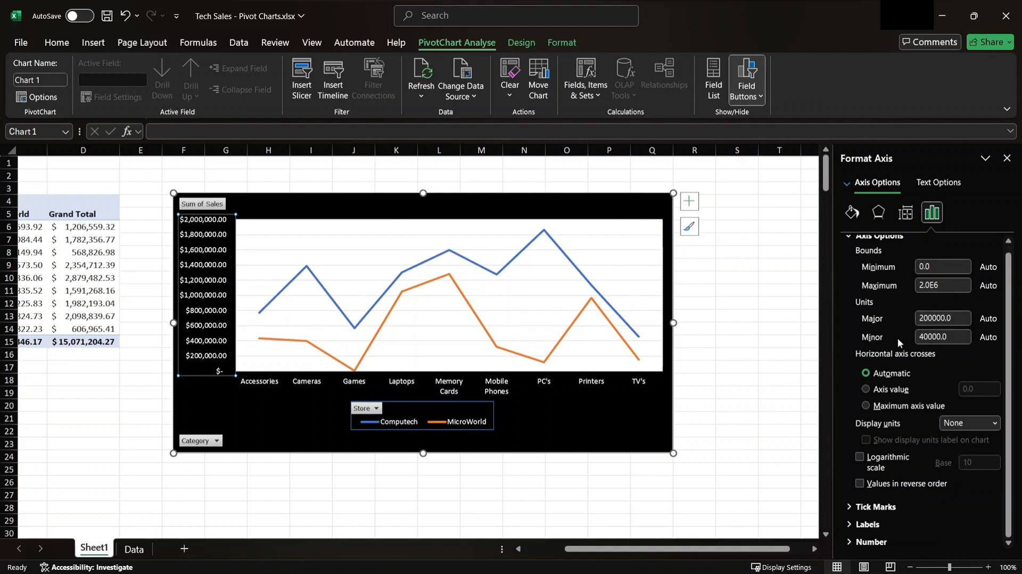
click(879, 542)
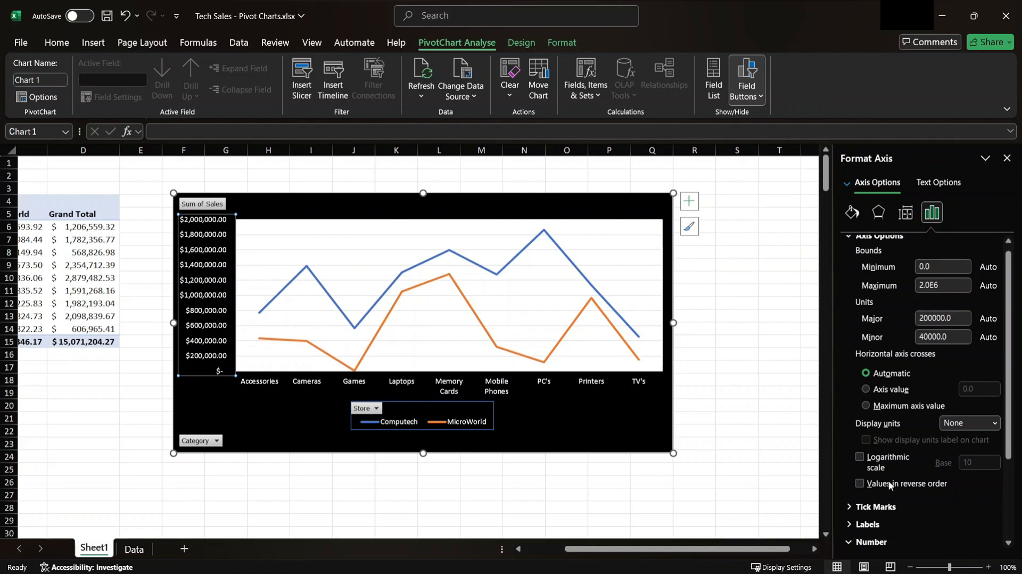
scroll(889, 486, down, 3)
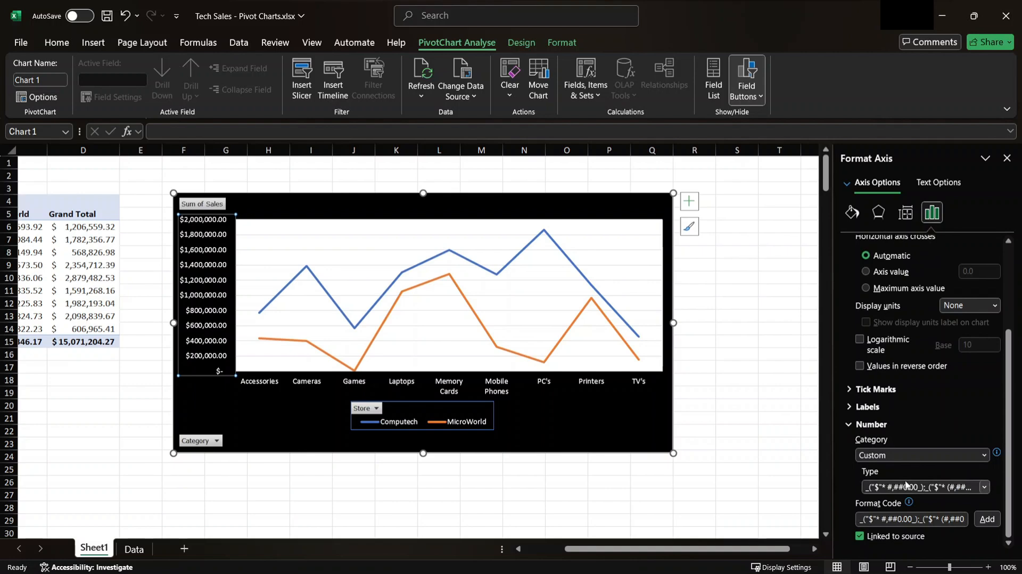
click(865, 409)
click(875, 391)
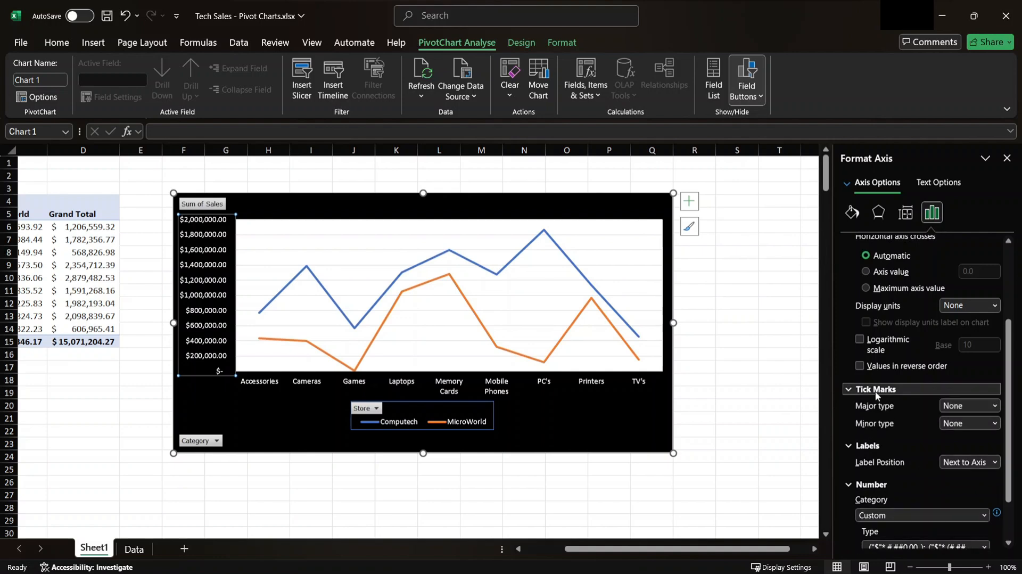
scroll(877, 389, down, 2)
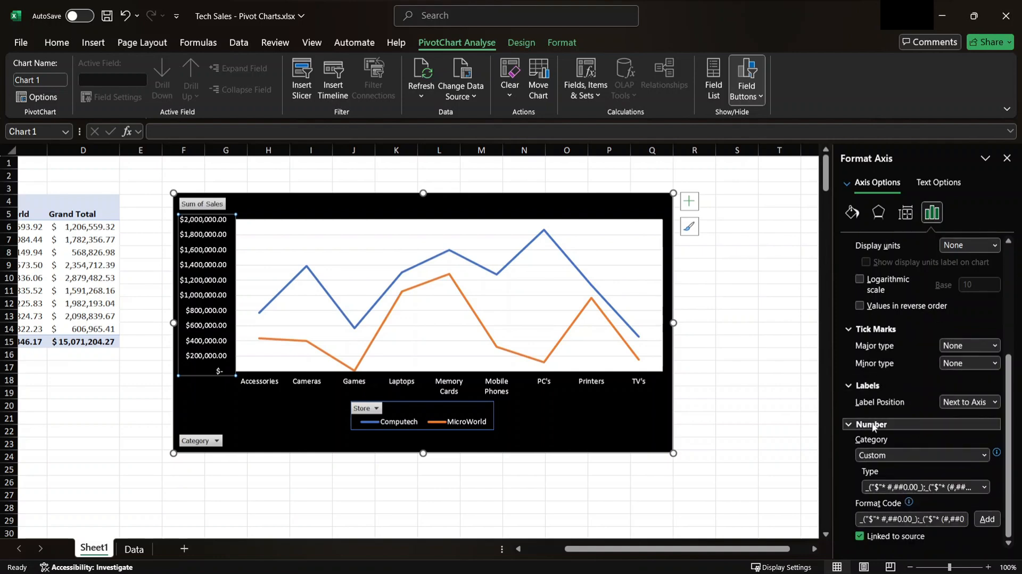
click(873, 425)
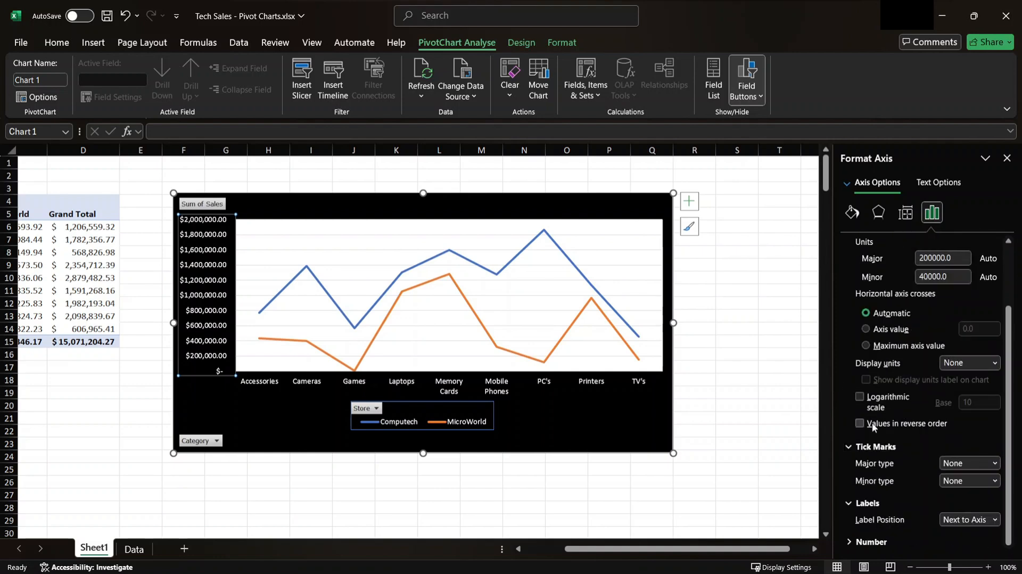
click(886, 505)
click(880, 464)
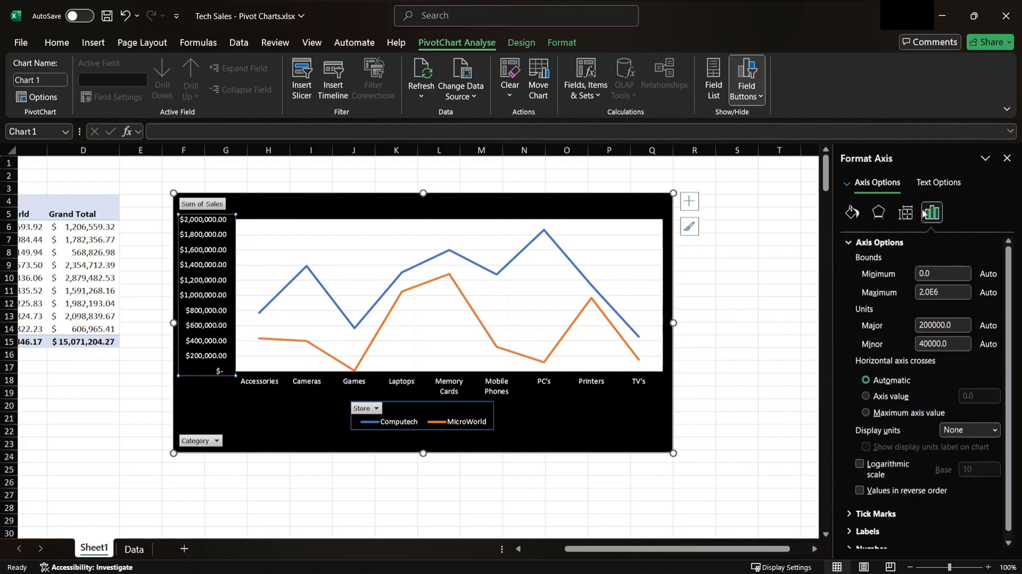
click(931, 182)
click(912, 219)
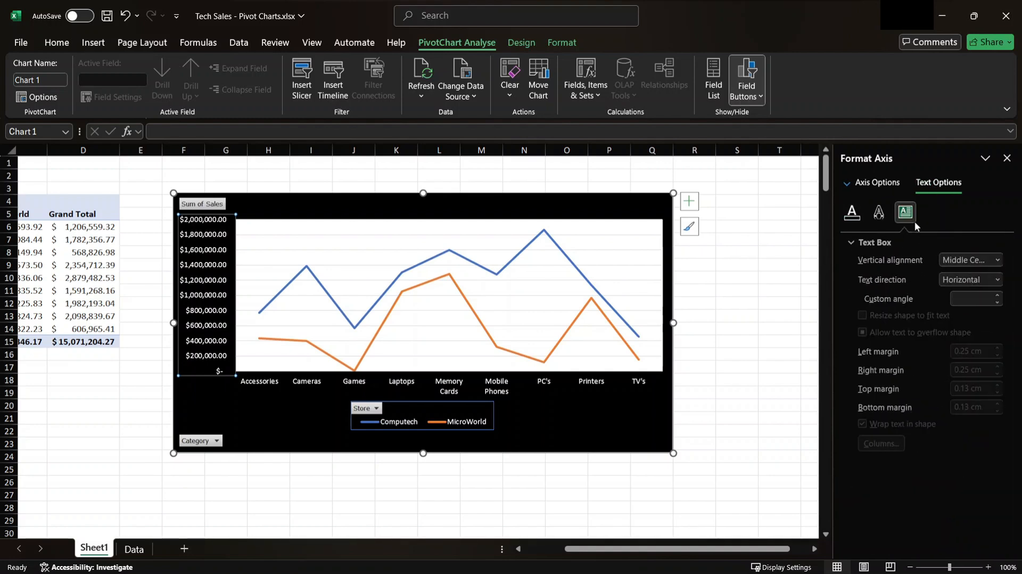
click(879, 217)
click(857, 214)
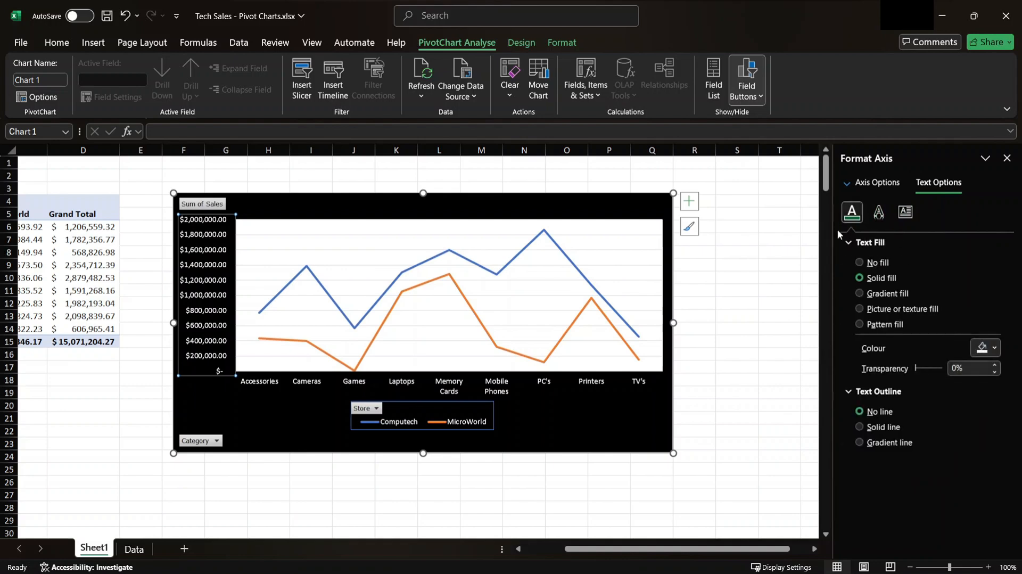
Set the vertical (value) axis's display units to Thousands and select the chart area.
click(876, 184)
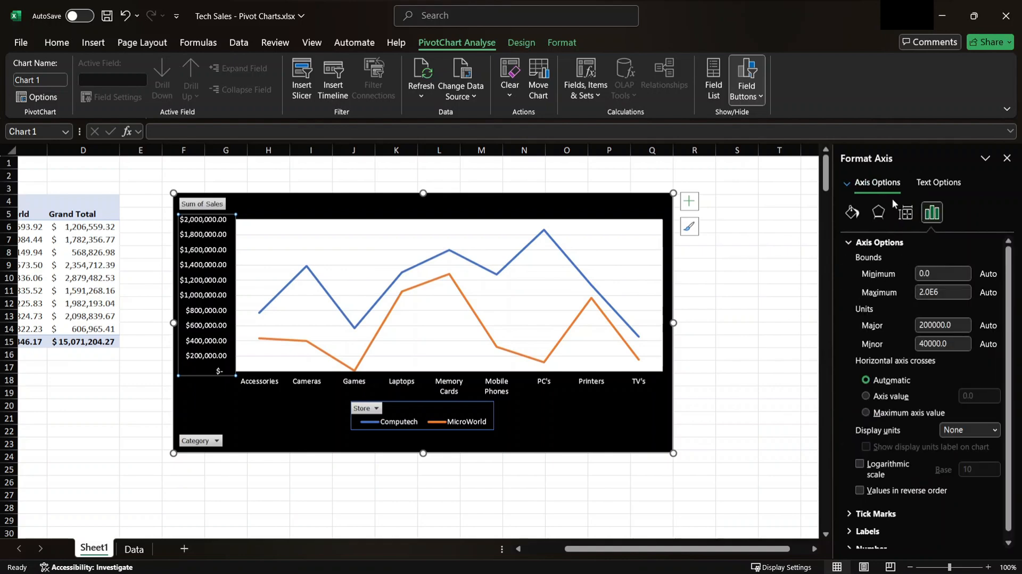
click(993, 431)
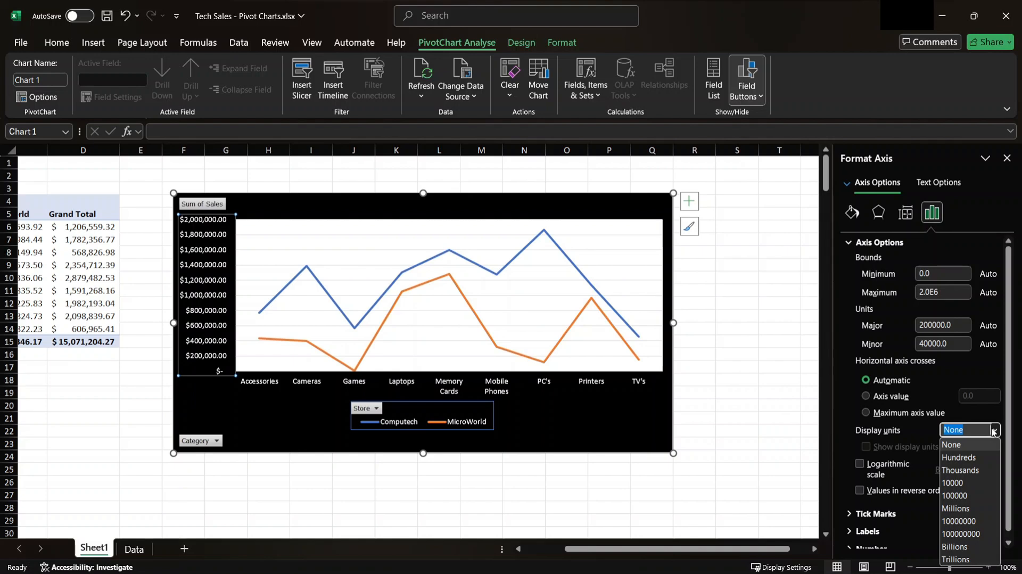
click(963, 470)
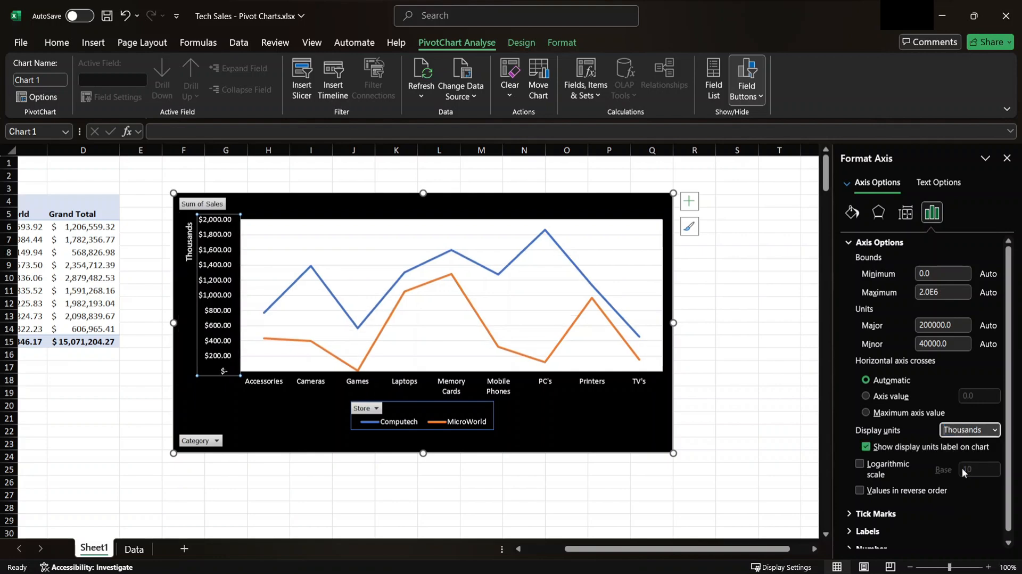
click(207, 389)
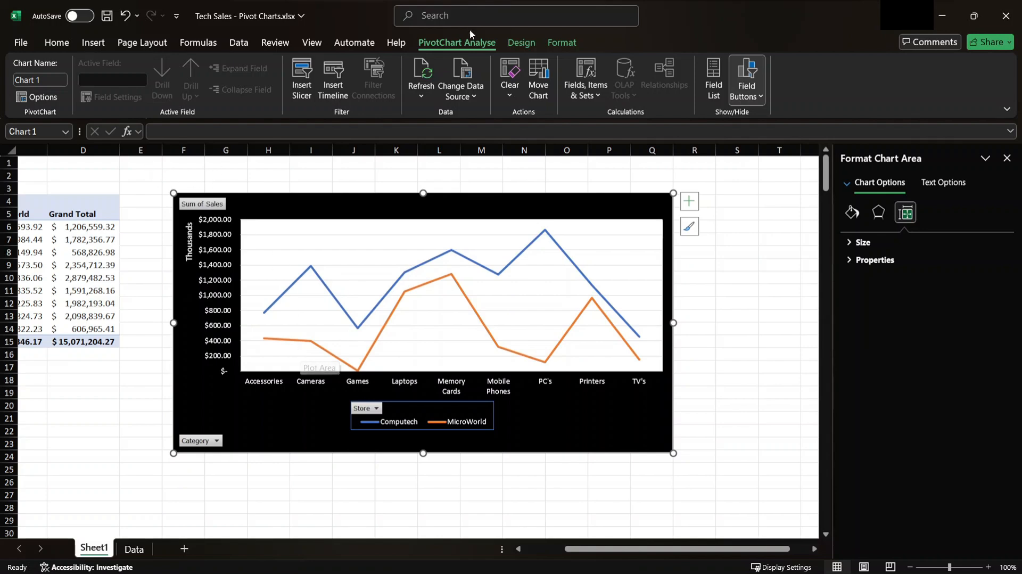
Add a chart title above the PivotChart and set its text to "Store based Analysis".
click(533, 42)
click(49, 92)
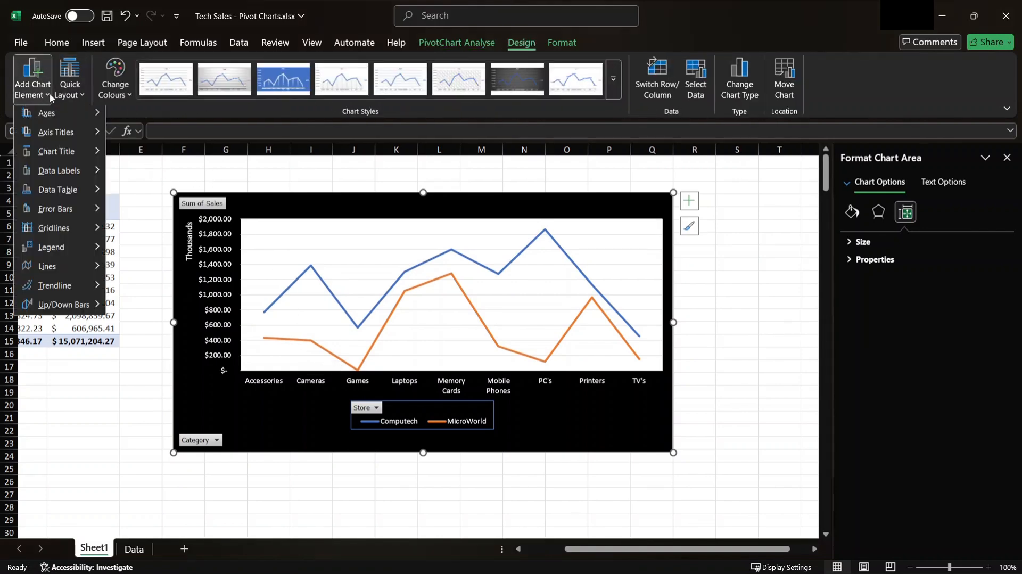
mouse_move(53, 112)
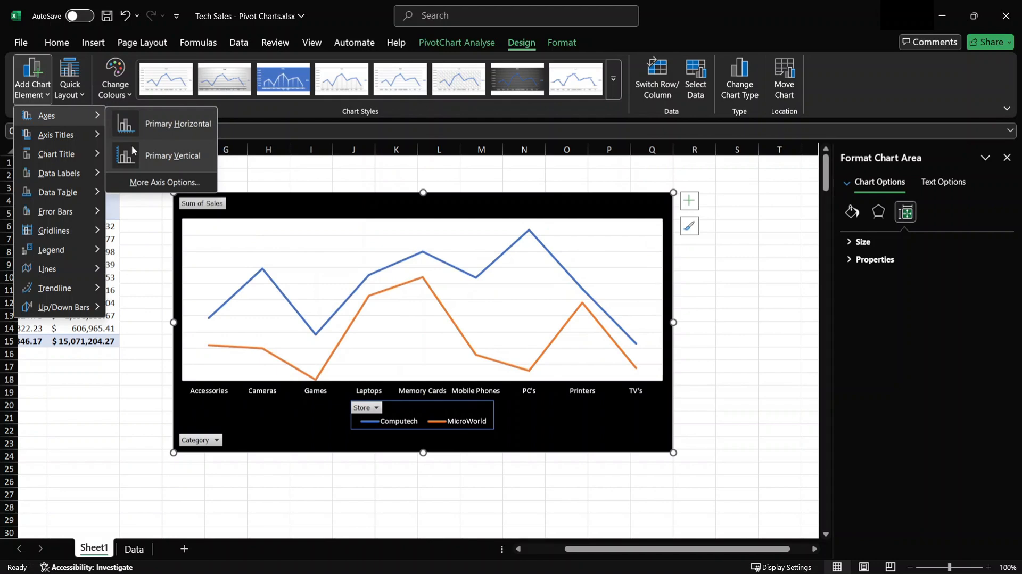
mouse_move(49, 138)
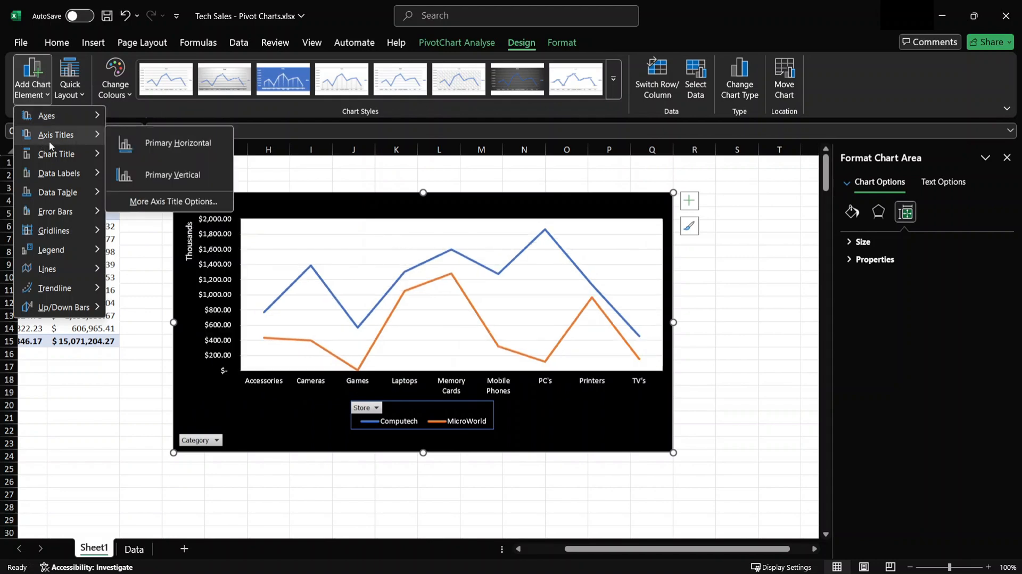
mouse_move(59, 157)
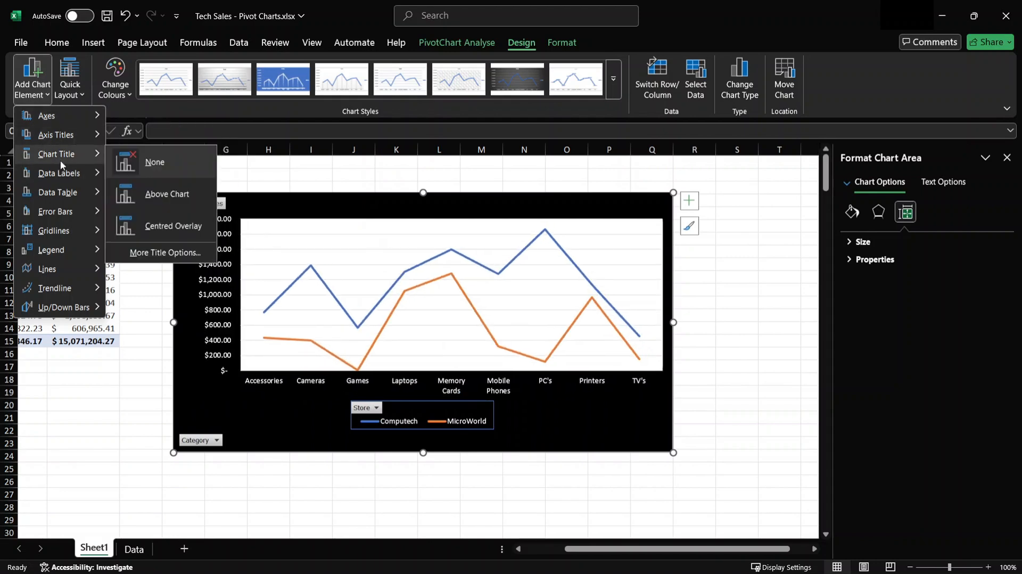
click(150, 200)
triple_click(417, 224)
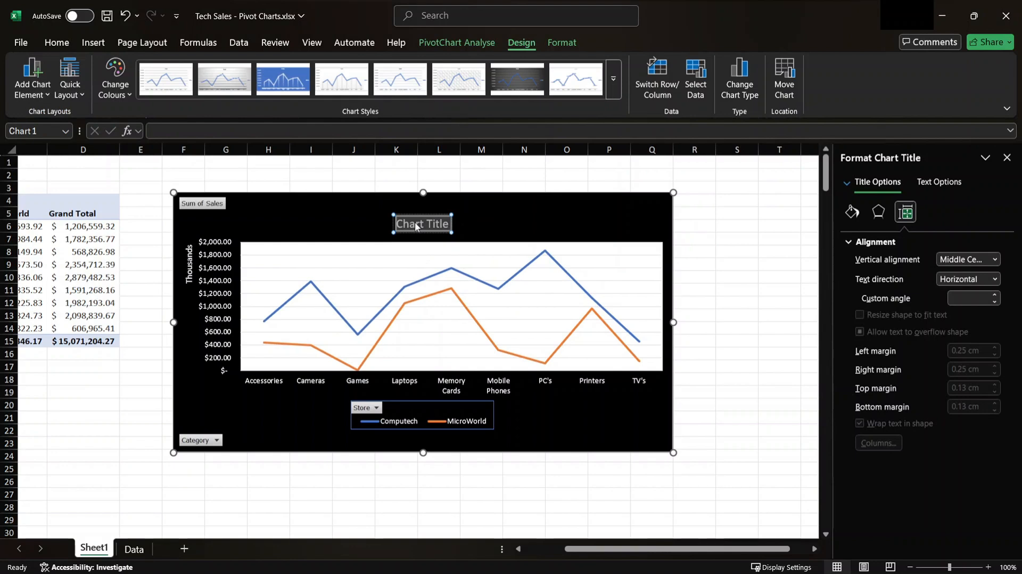
text(Stor)
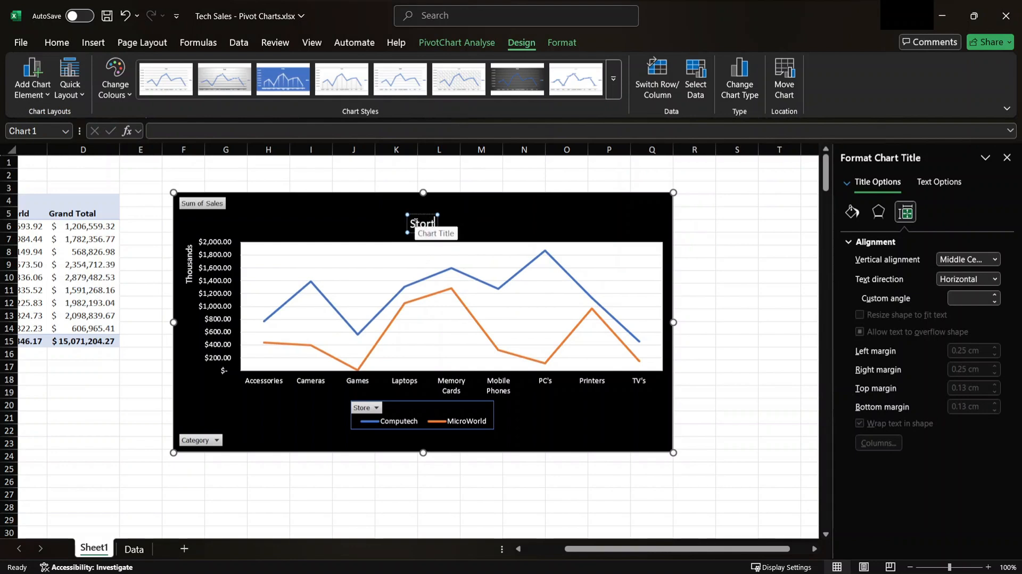
text(e based)
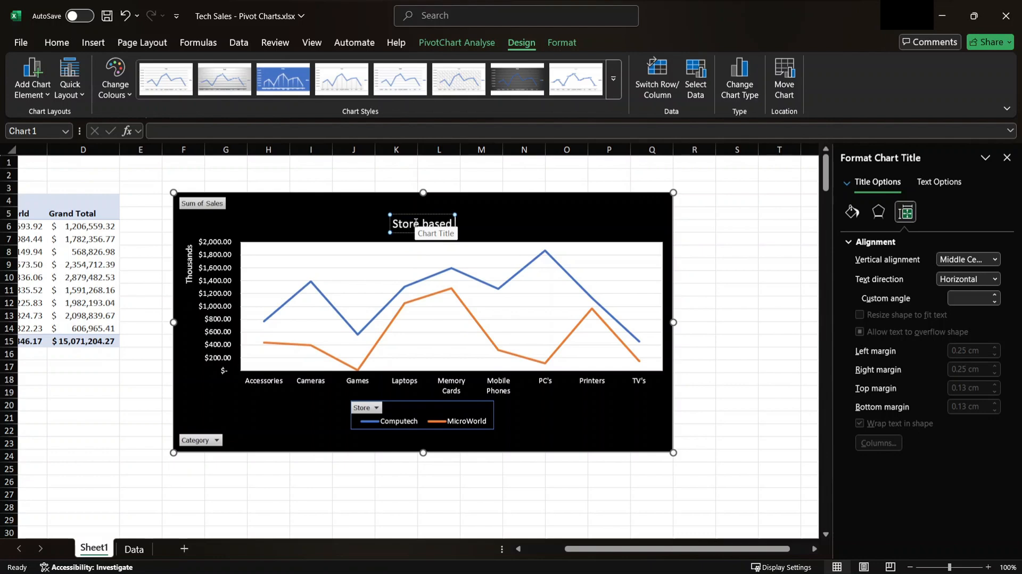
text( Analysis)
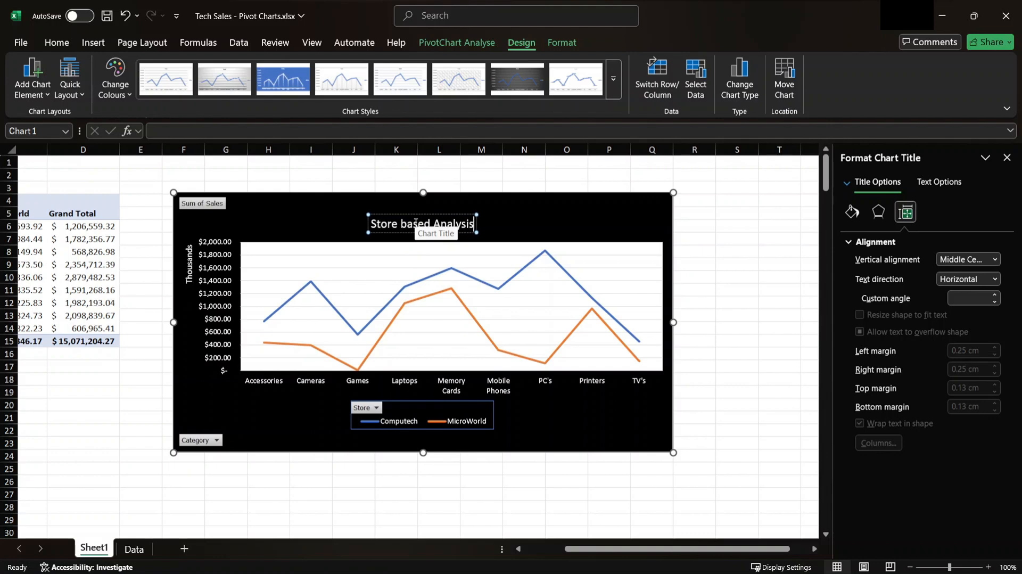
Move the "Store based Analysis" chart title to the chart's upper-right corner and select the chart area.
key(Escape)
drag(402, 224, 633, 202)
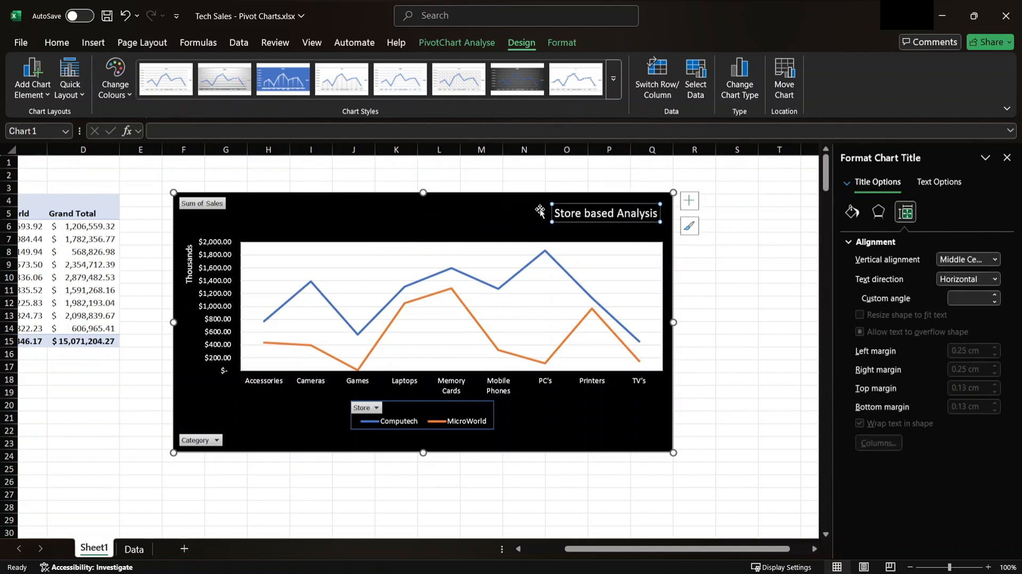
click(541, 212)
Preview the data label placements on the chart, and give the plot area a solid black fill.
click(33, 80)
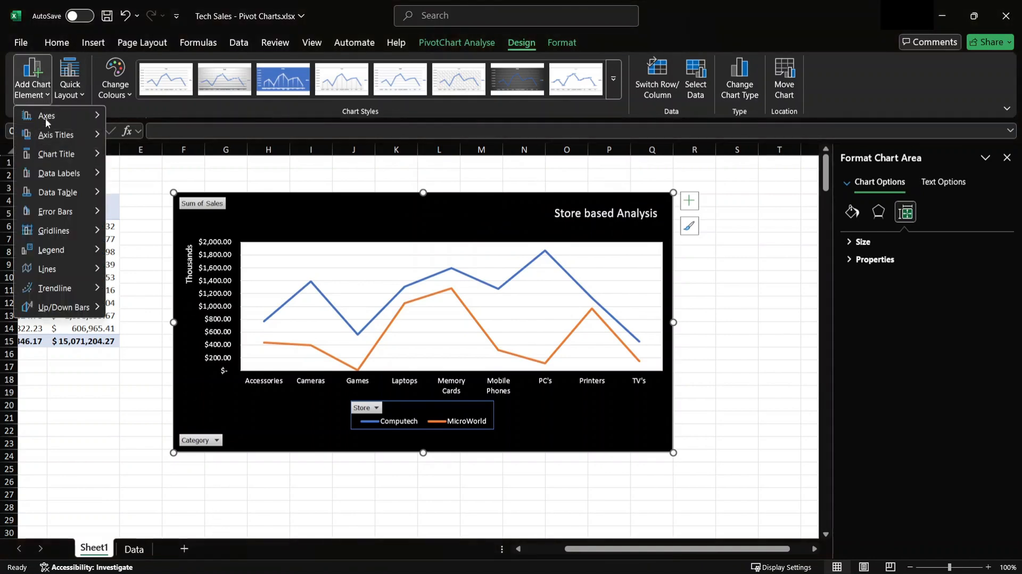
mouse_move(49, 175)
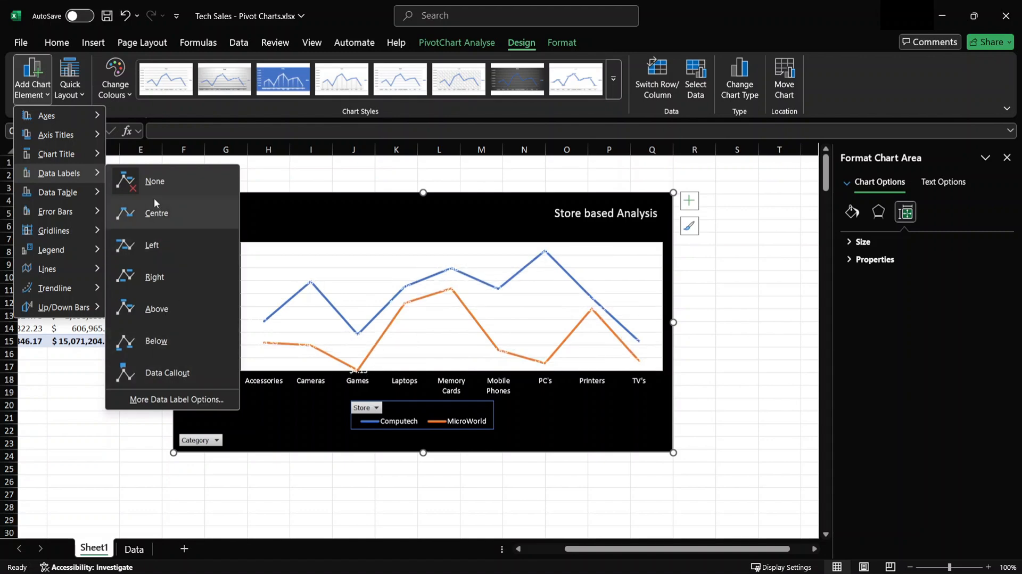
click(438, 239)
click(443, 244)
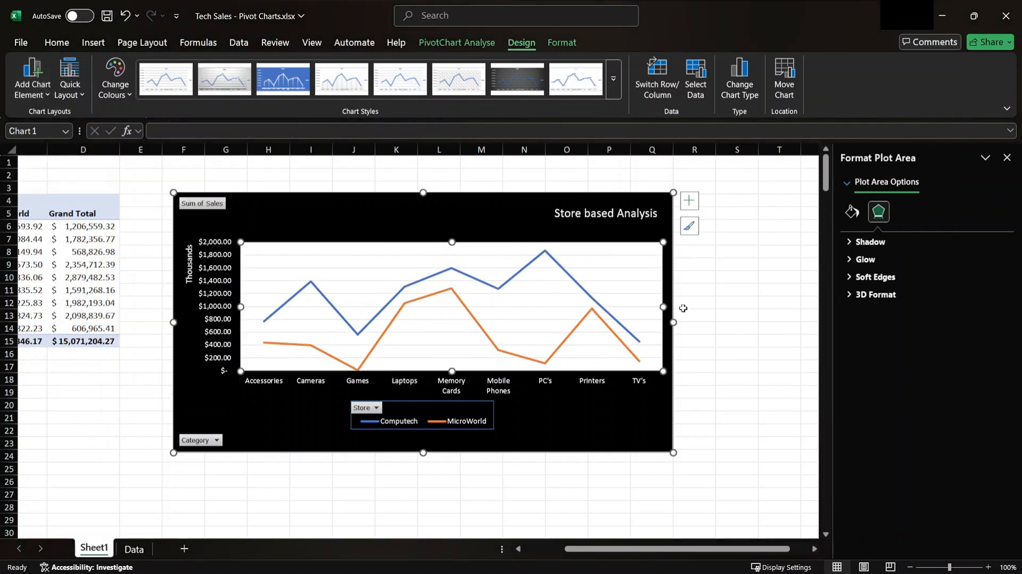
click(852, 212)
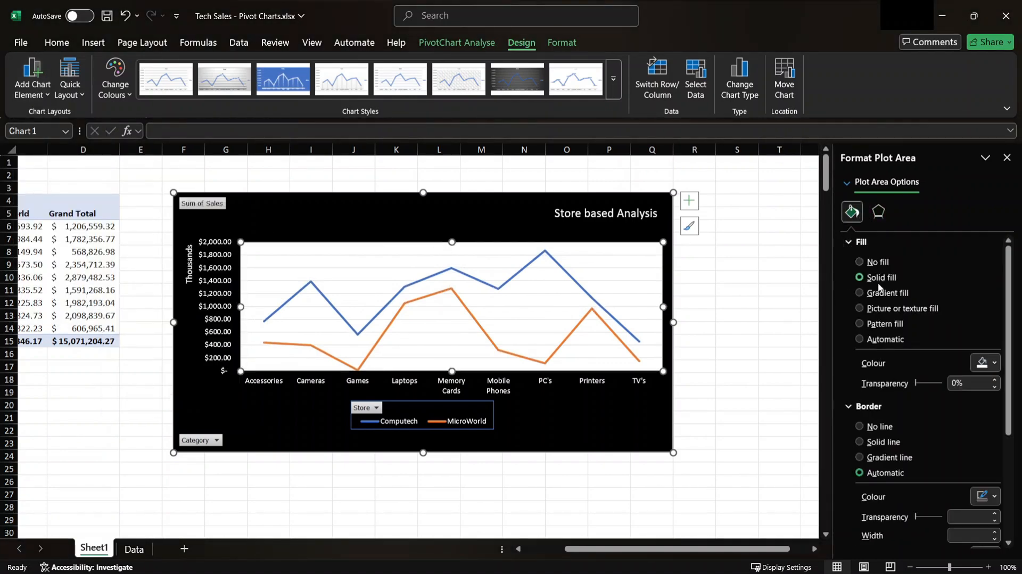
click(988, 363)
click(864, 143)
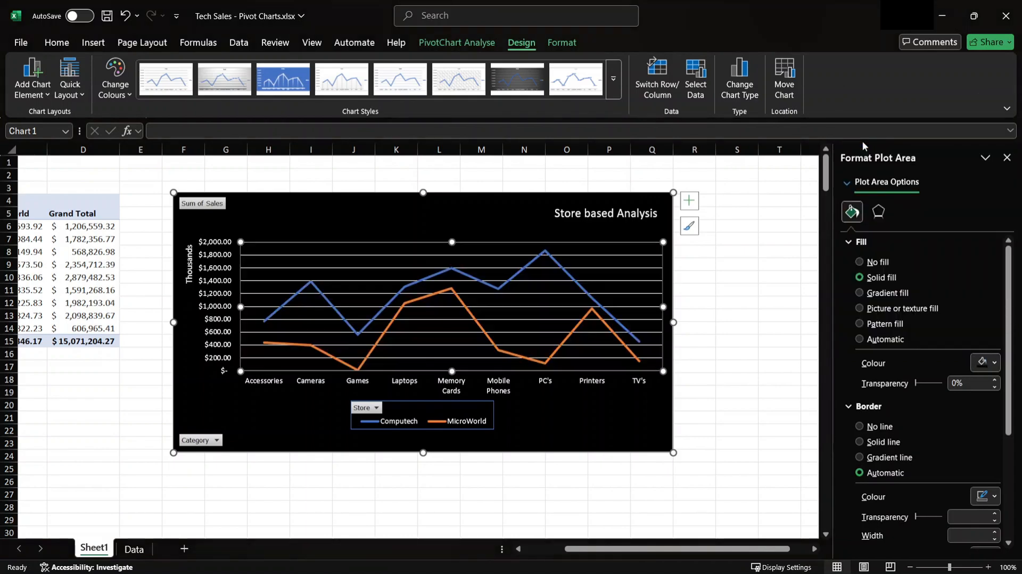
Select the Computech series and examine the data label, data table, error bar, gridline, legend and line options for the chart.
click(434, 280)
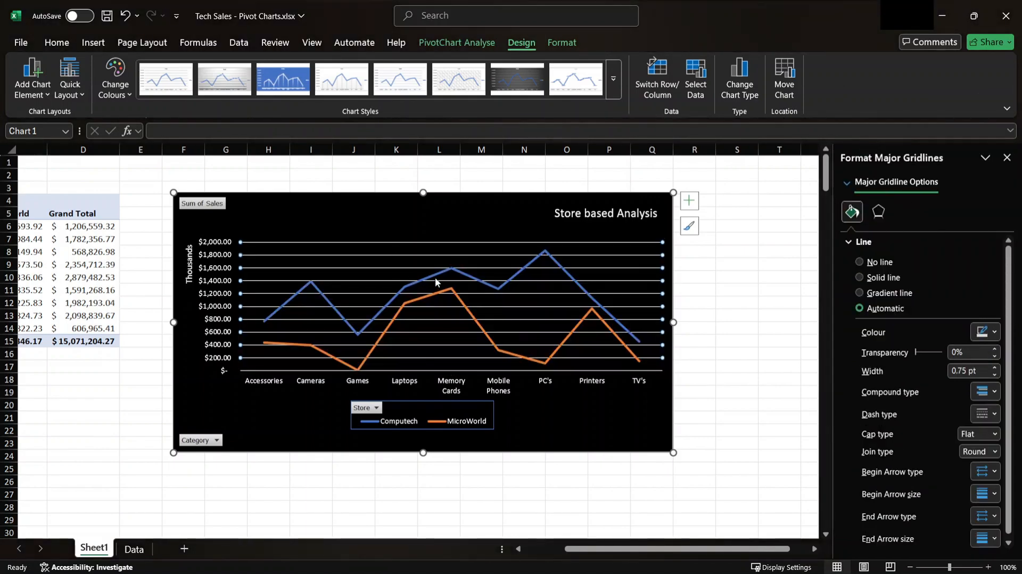
click(436, 277)
click(33, 78)
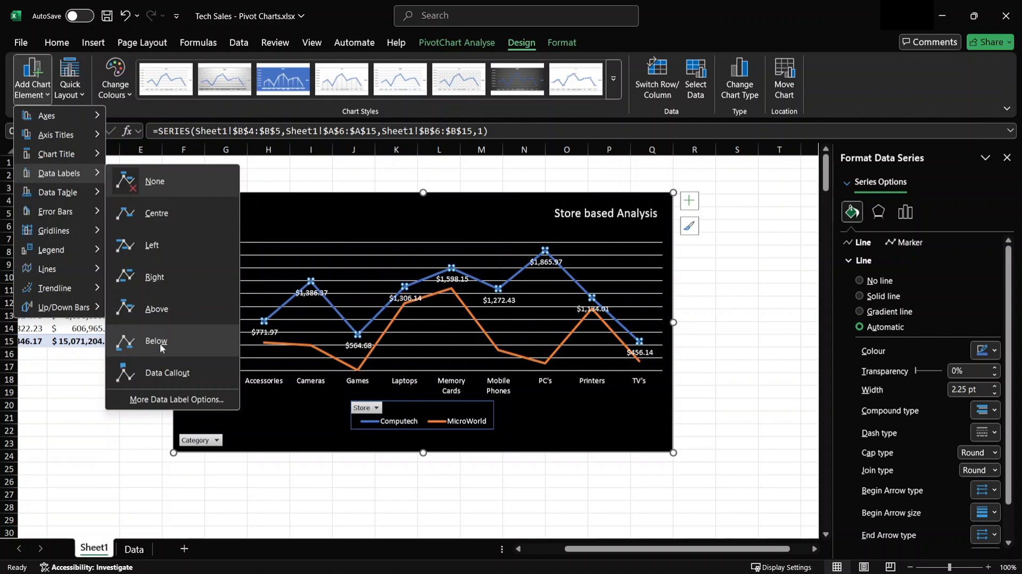
mouse_move(62, 193)
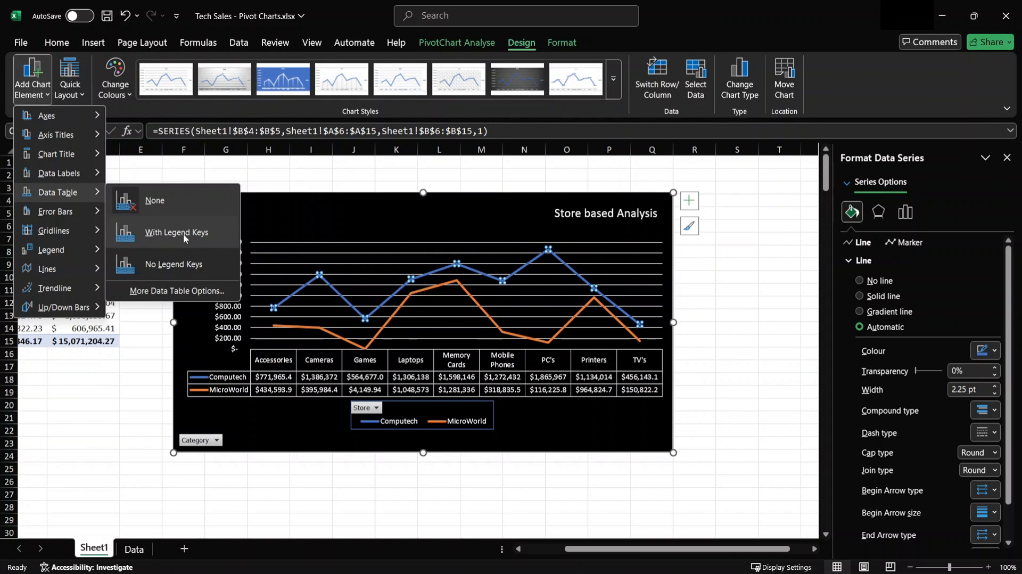
mouse_move(46, 214)
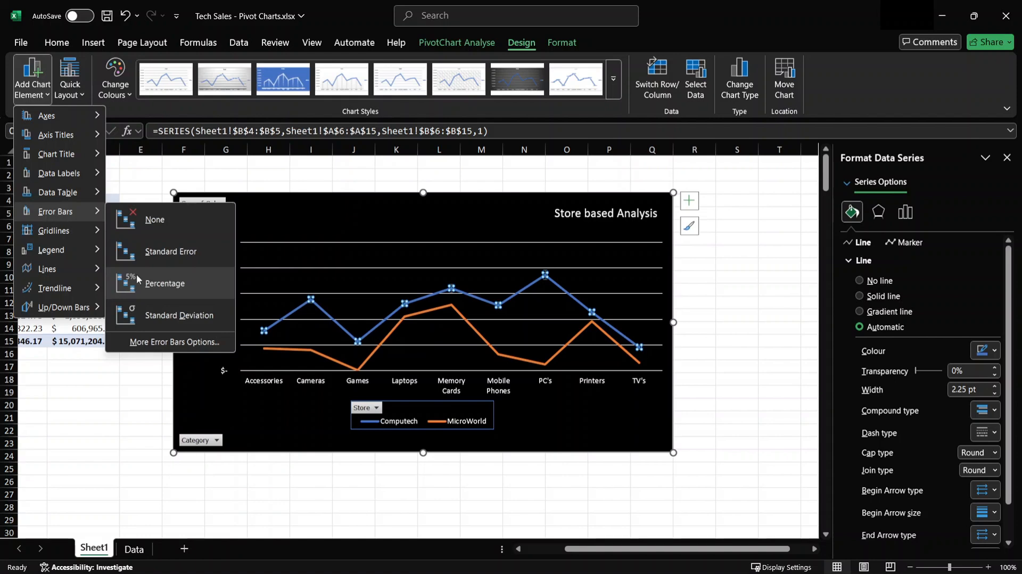
mouse_move(76, 229)
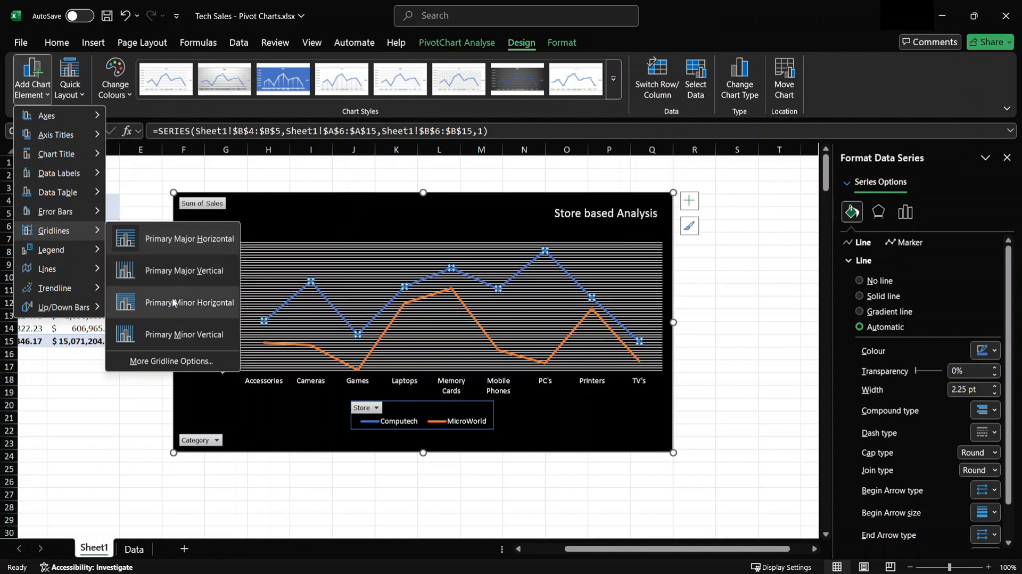
click(221, 247)
mouse_move(58, 258)
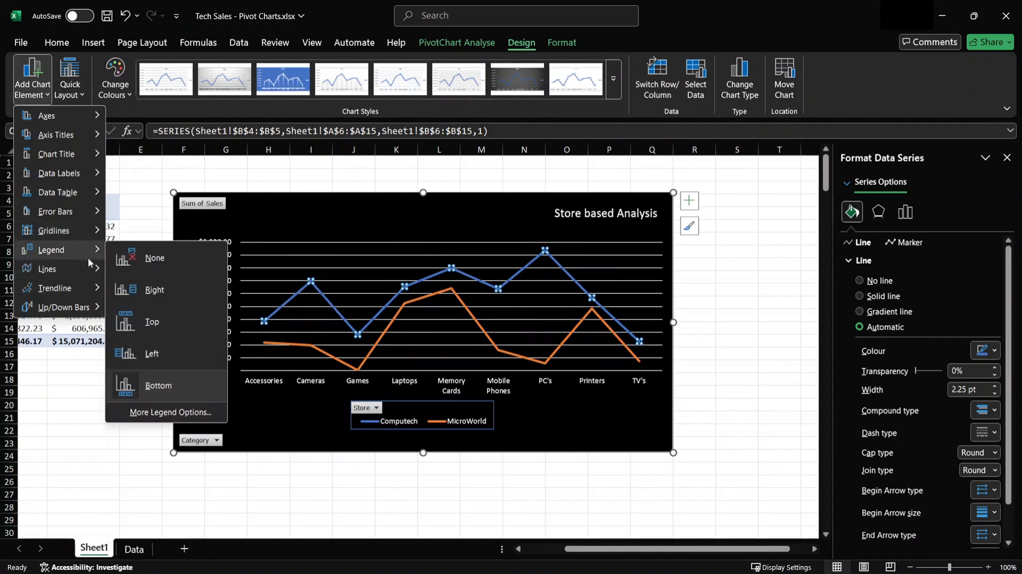
mouse_move(82, 271)
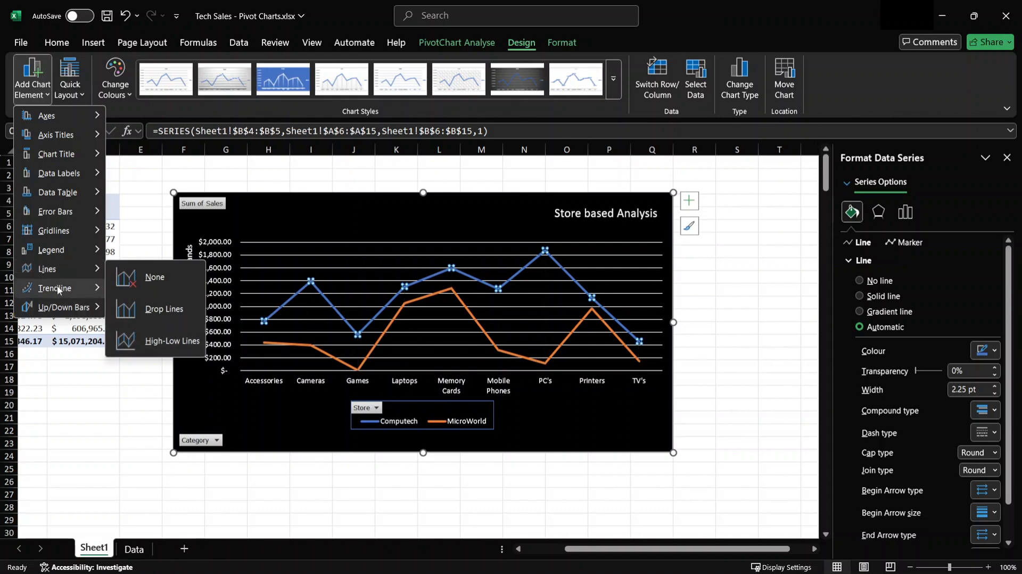
Preview the trendline types, add a Linear trendline to the Computech series and select it.
mouse_move(59, 290)
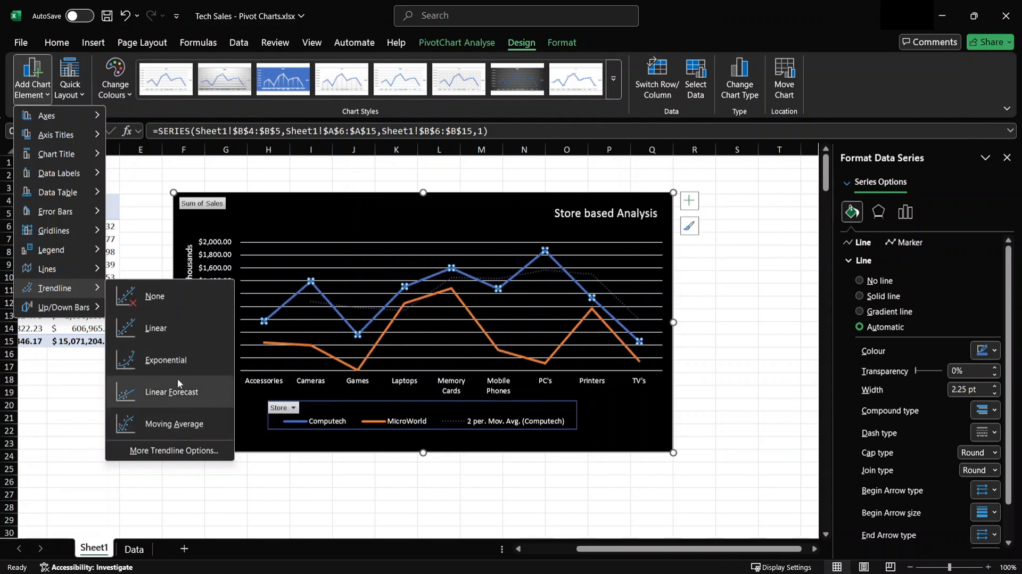
click(171, 318)
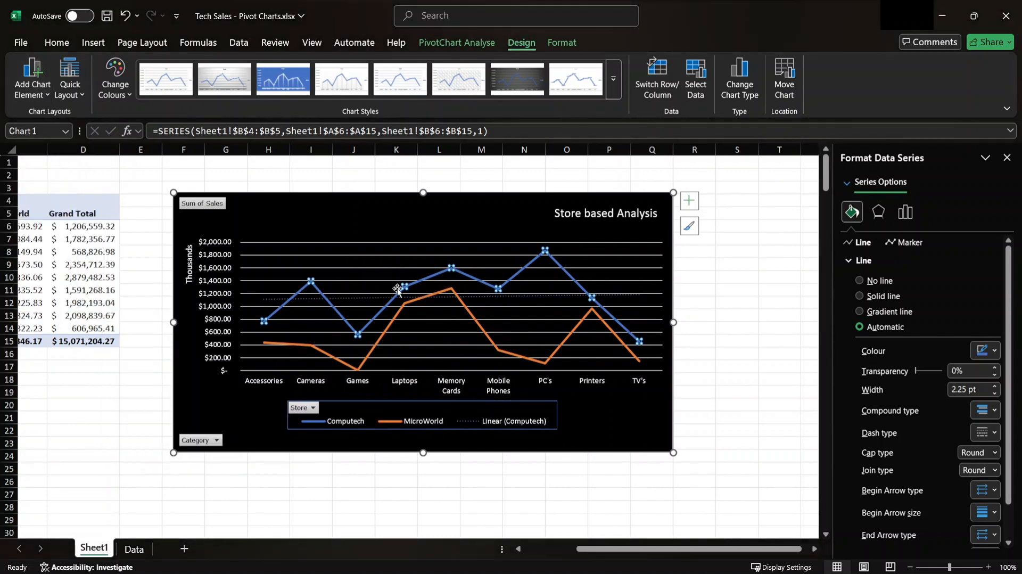
click(263, 297)
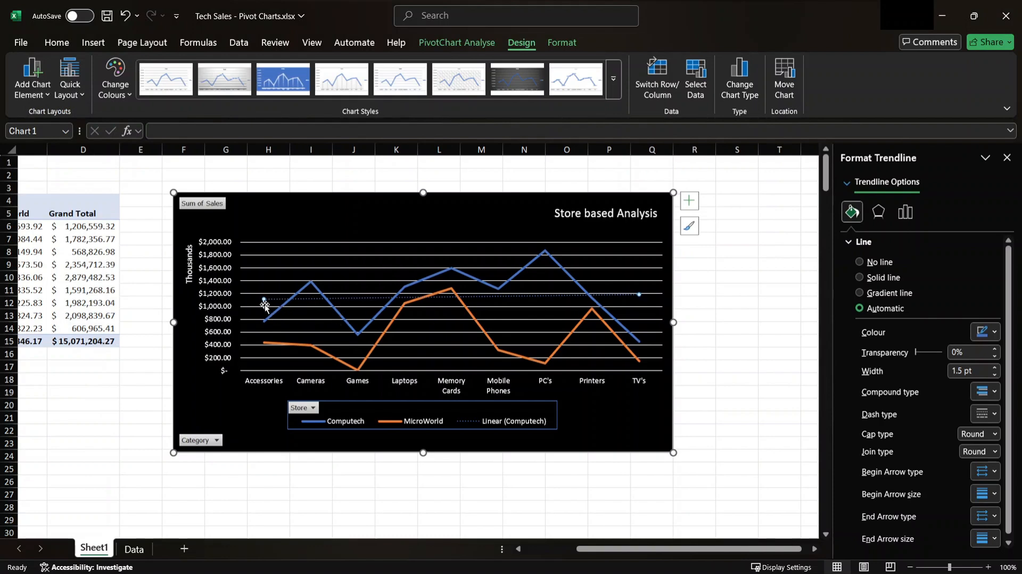
mouse_move(445, 297)
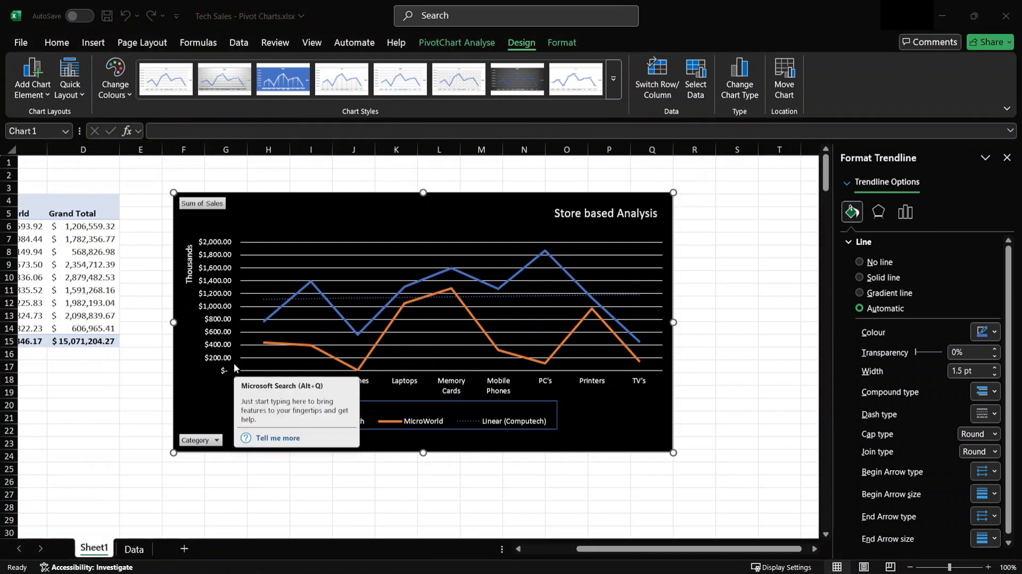
mouse_move(491, 340)
Try other chart styles on the PivotChart and apply the dark grey style with glowing lines and data labels.
click(530, 93)
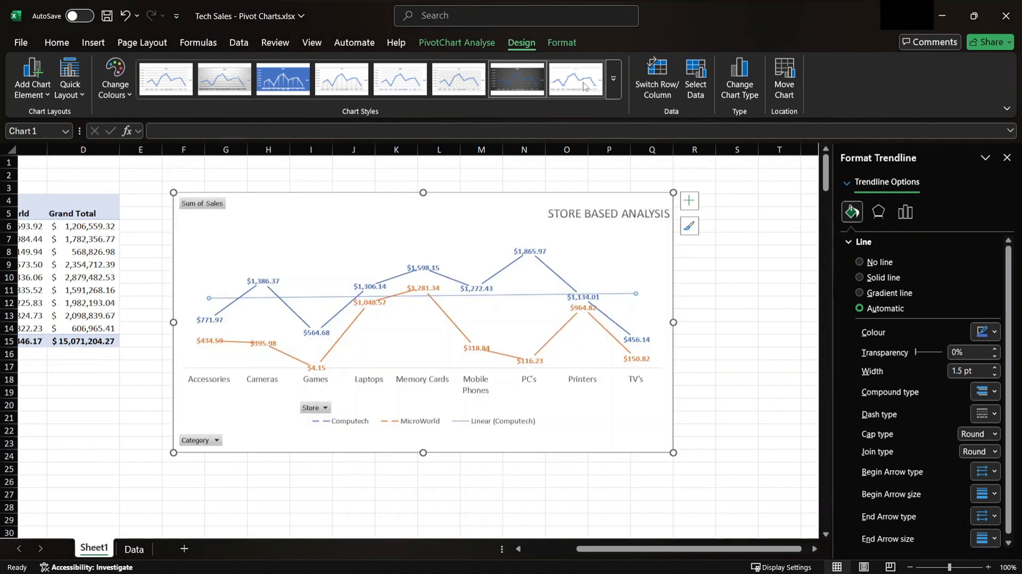
click(613, 79)
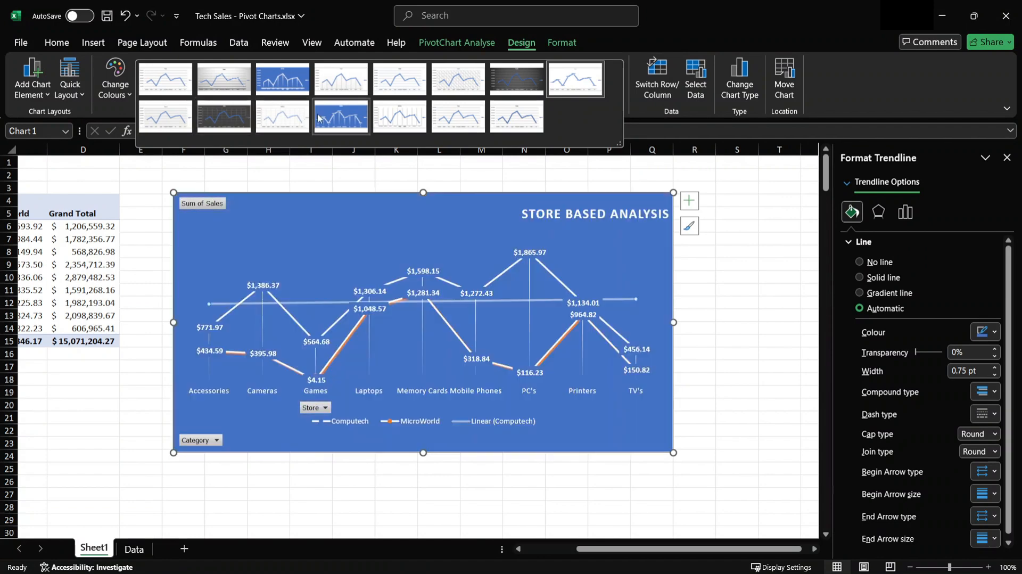
click(223, 117)
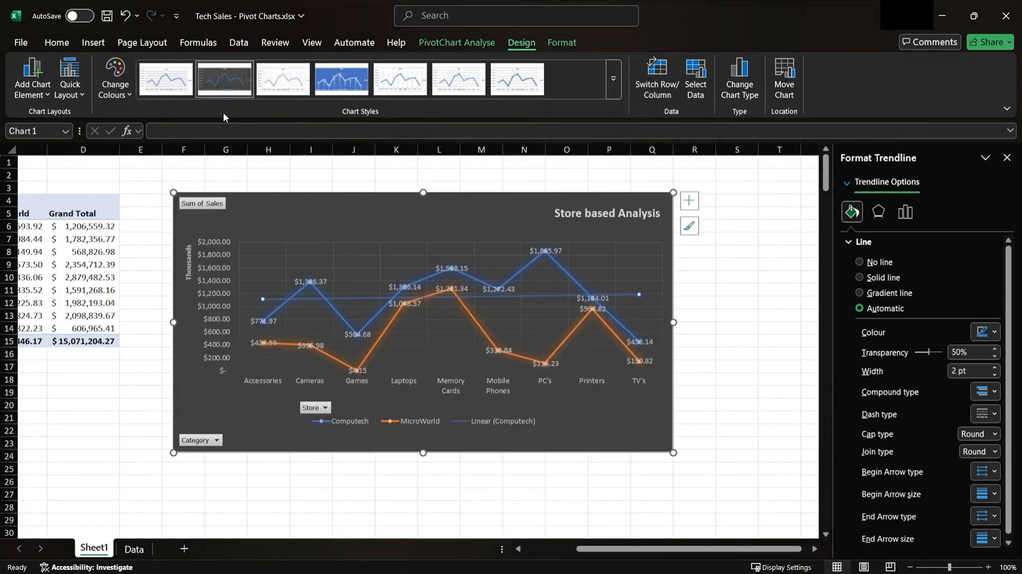